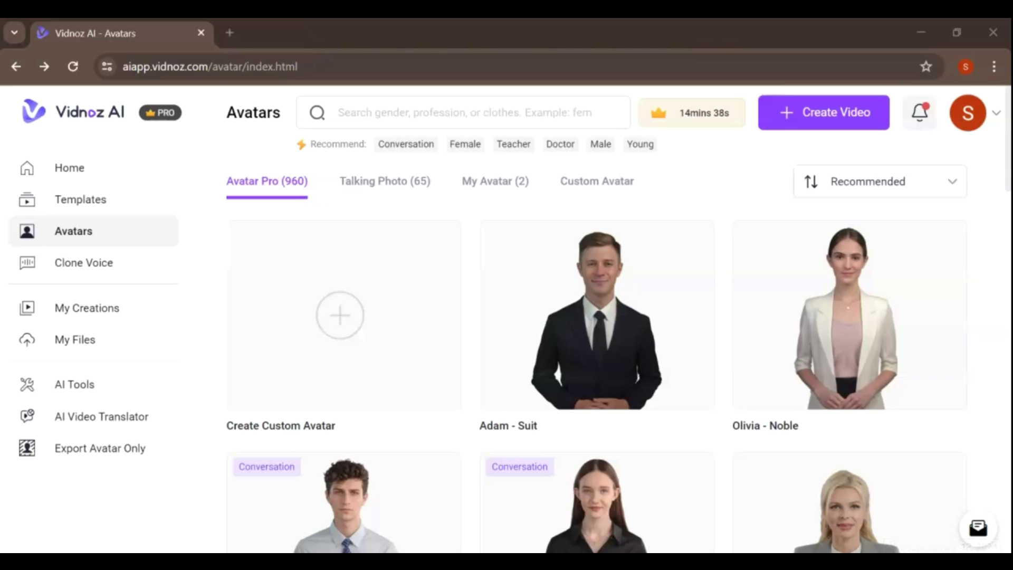
Preview the Stella - Customer Service avatar speaking Spanish
scroll(916, 546, "down", 4)
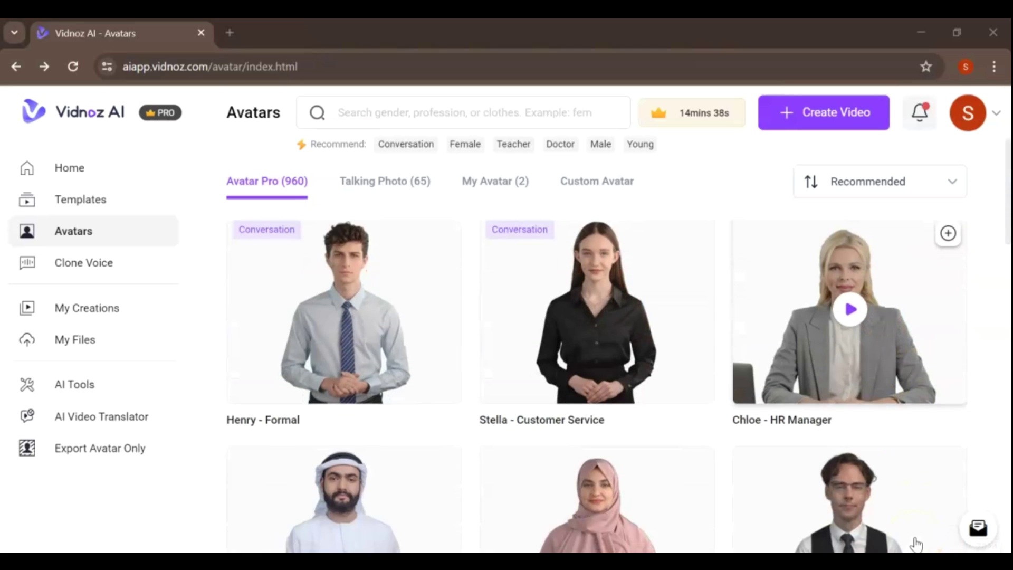
mouse_move(617, 335)
left_click(598, 311)
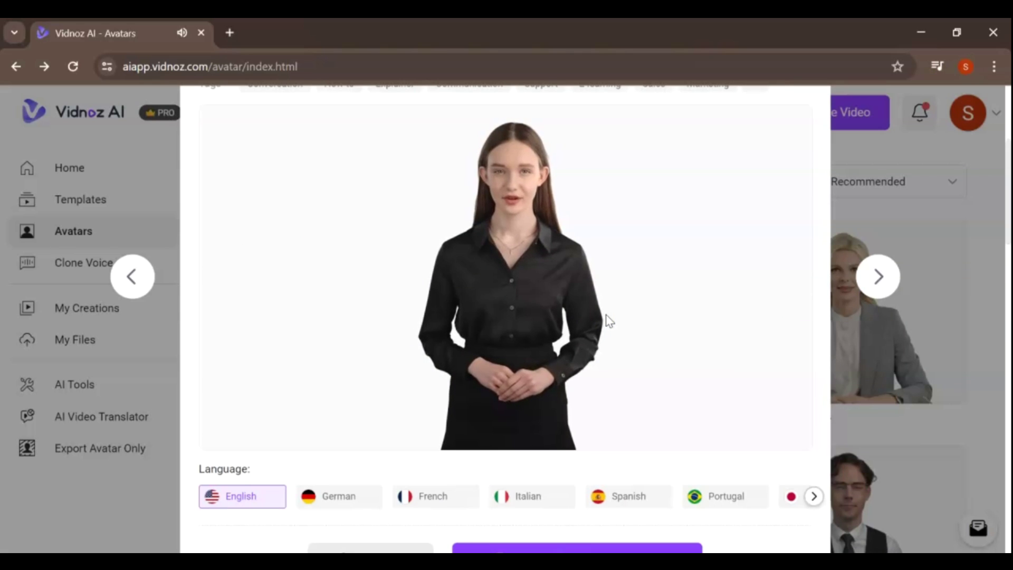
mouse_move(605, 327)
left_click(614, 499)
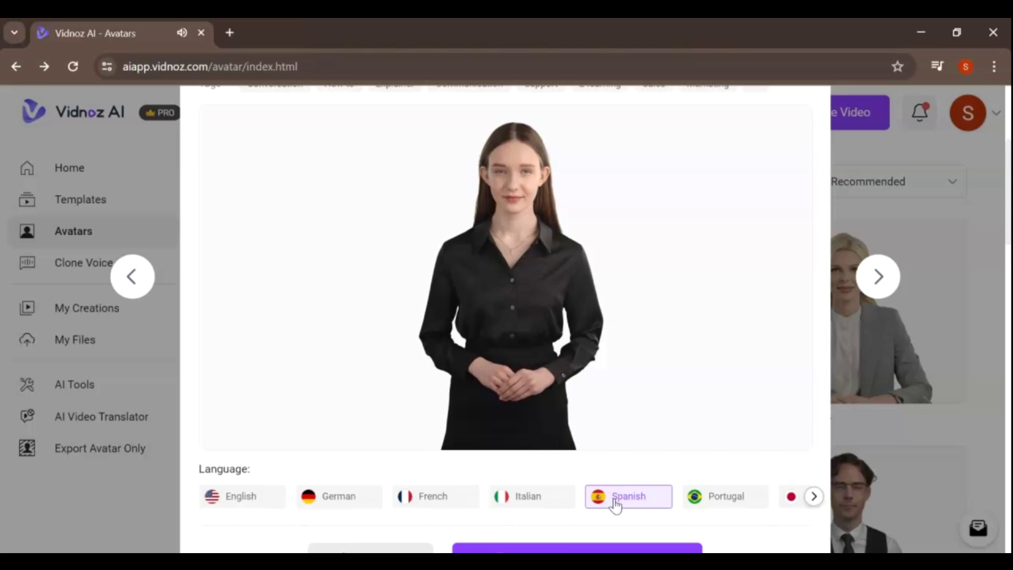
Try Stella's circle head, square head and half body views, then browse the voice list
scroll(614, 504, "down", 2)
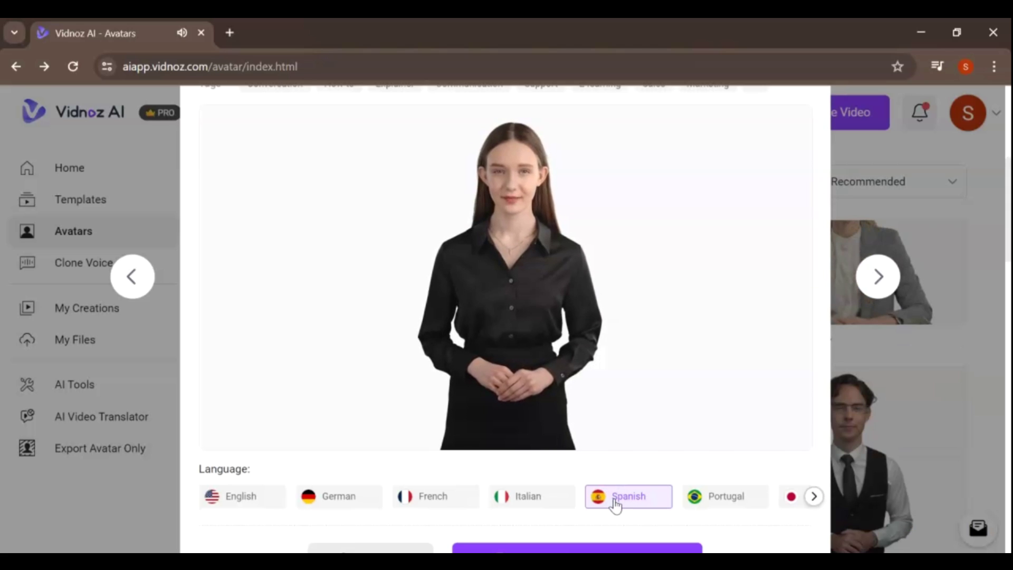
left_click(383, 545)
left_click(683, 253)
left_click(804, 252)
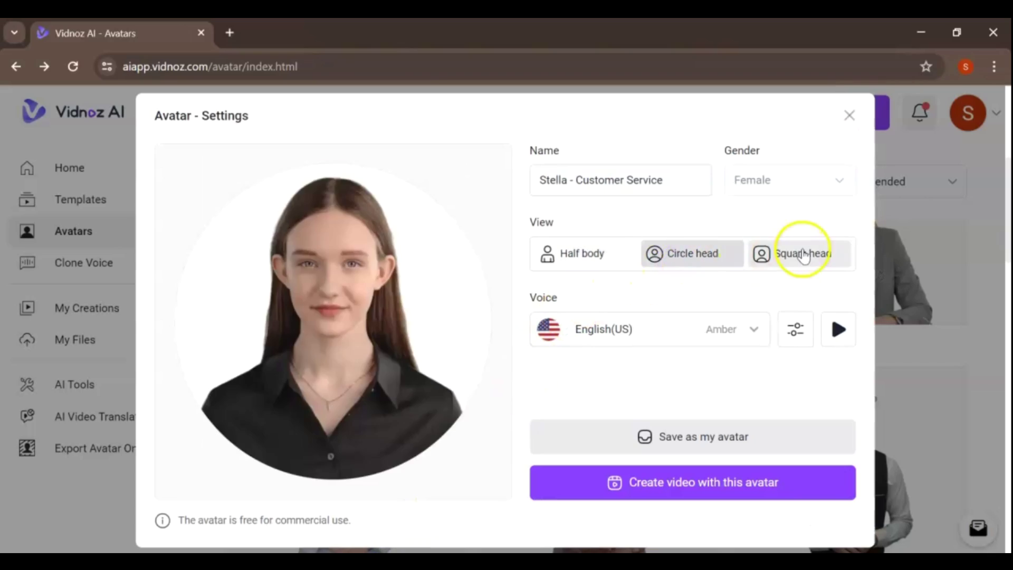
left_click(577, 255)
left_click(755, 330)
scroll(700, 407, "down", 5)
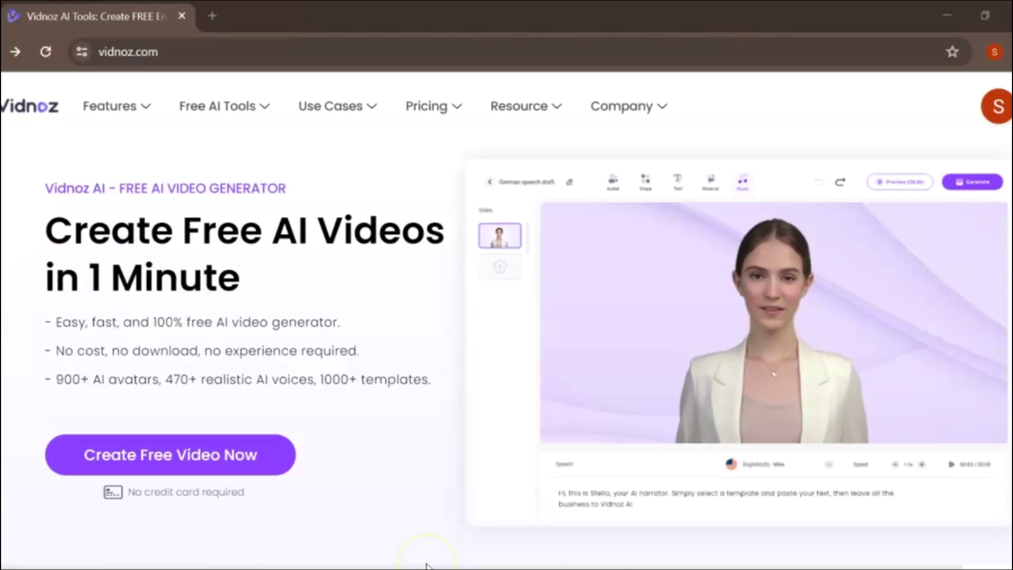
scroll(426, 565, "down", 2)
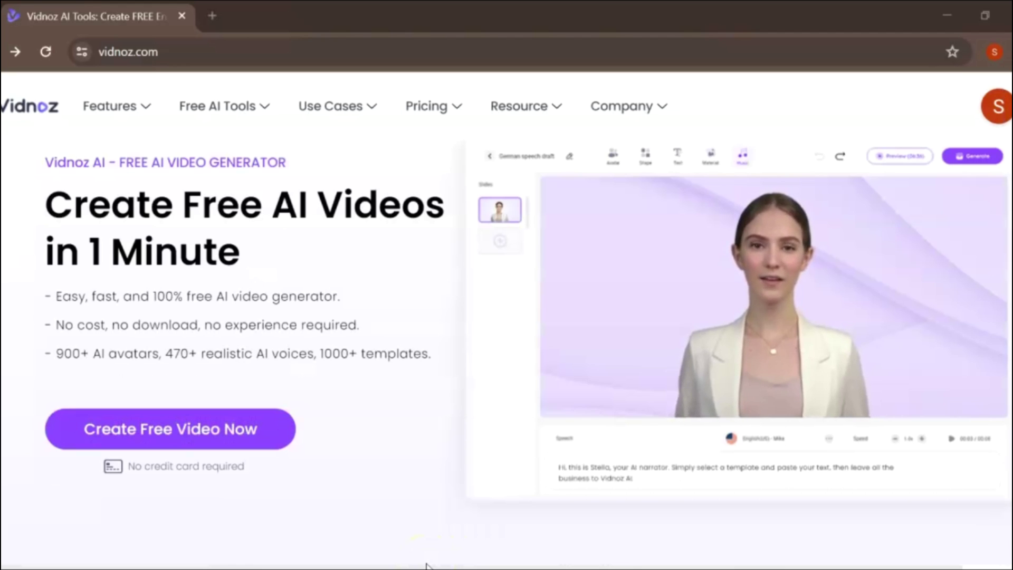
mouse_move(270, 119)
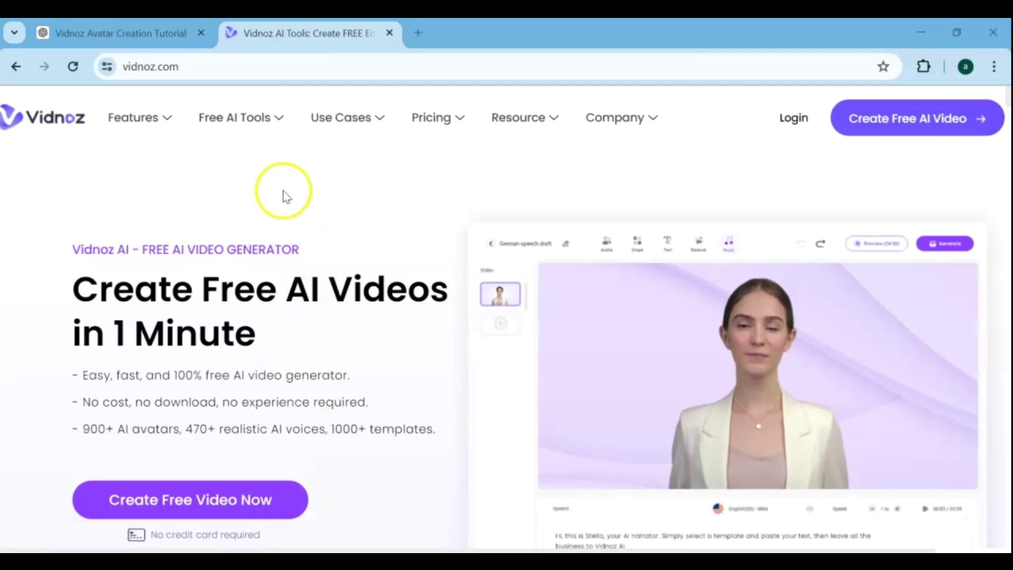
left_click(113, 73)
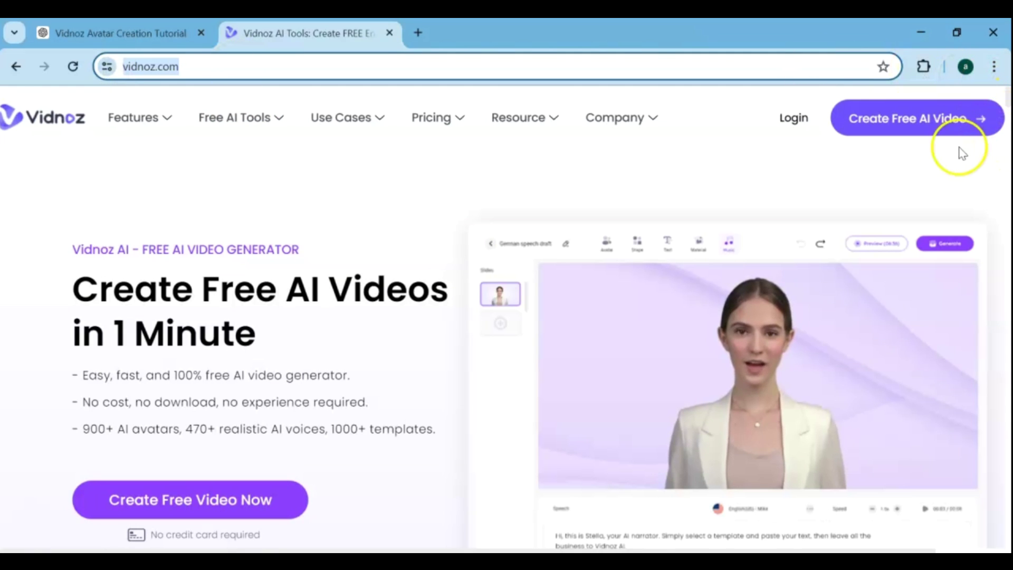
Start a free AI video, dismiss the Welcome to Vidnoz prompt, and reach the templates Home page
left_click(929, 132)
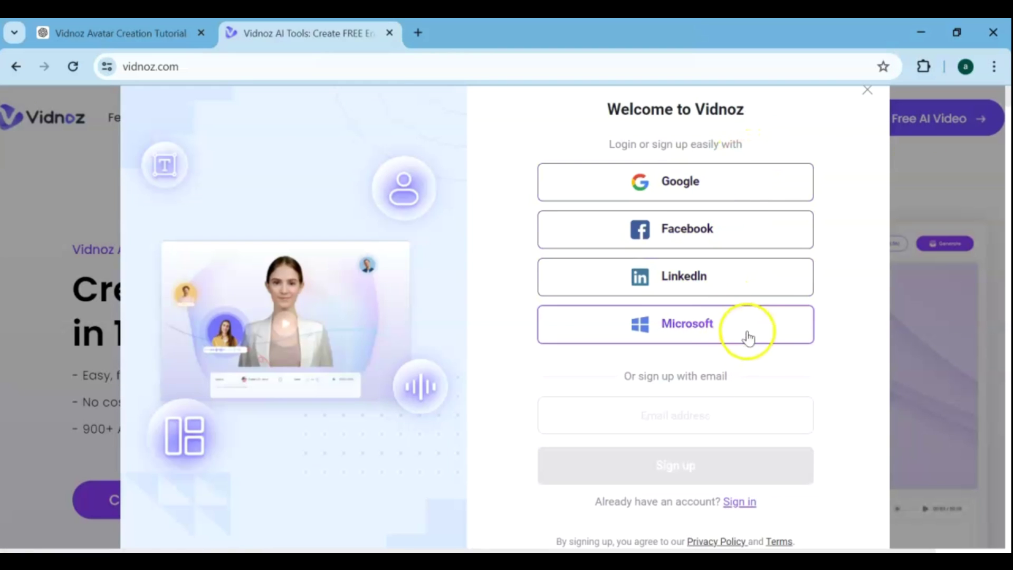
left_click(865, 95)
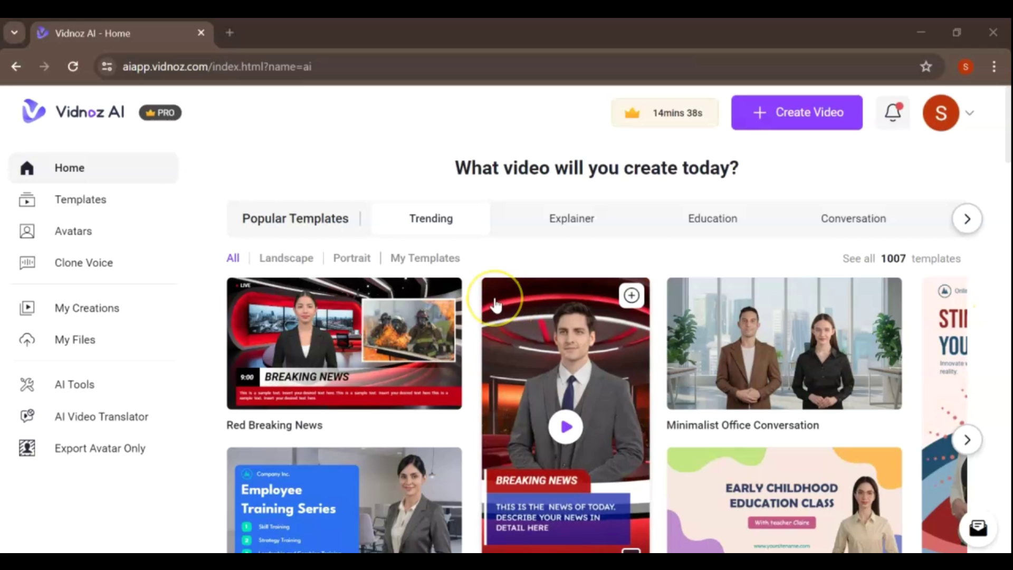
scroll(494, 305, "down", 2)
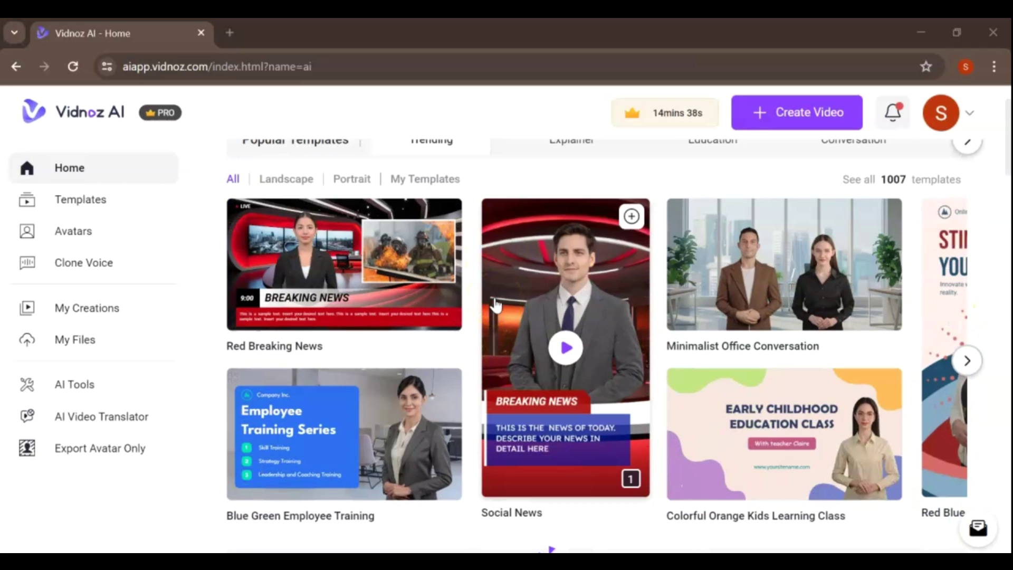
Advance the popular templates carousel two pages to the right
left_click(966, 360)
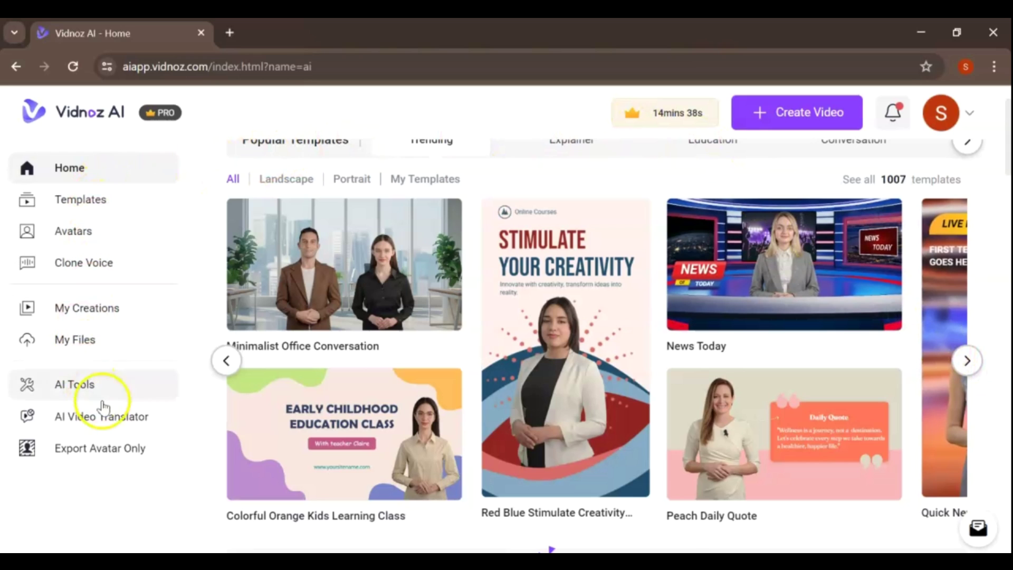
left_click(970, 358)
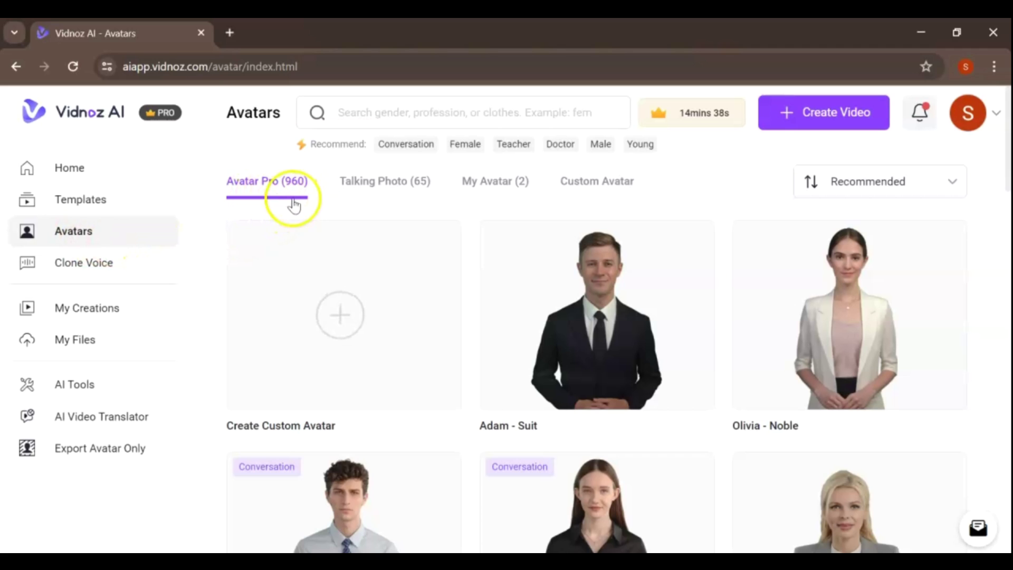
Filter the avatar library to Conversation avatars, then to Doctor avatars
scroll(495, 327, "down", 2)
scroll(499, 342, "down", 10)
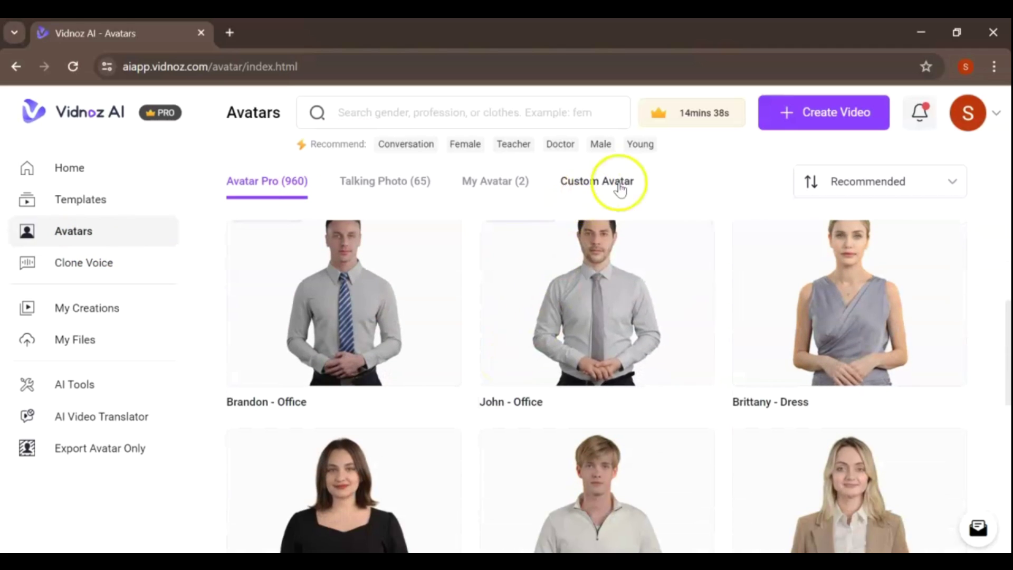
left_click(399, 149)
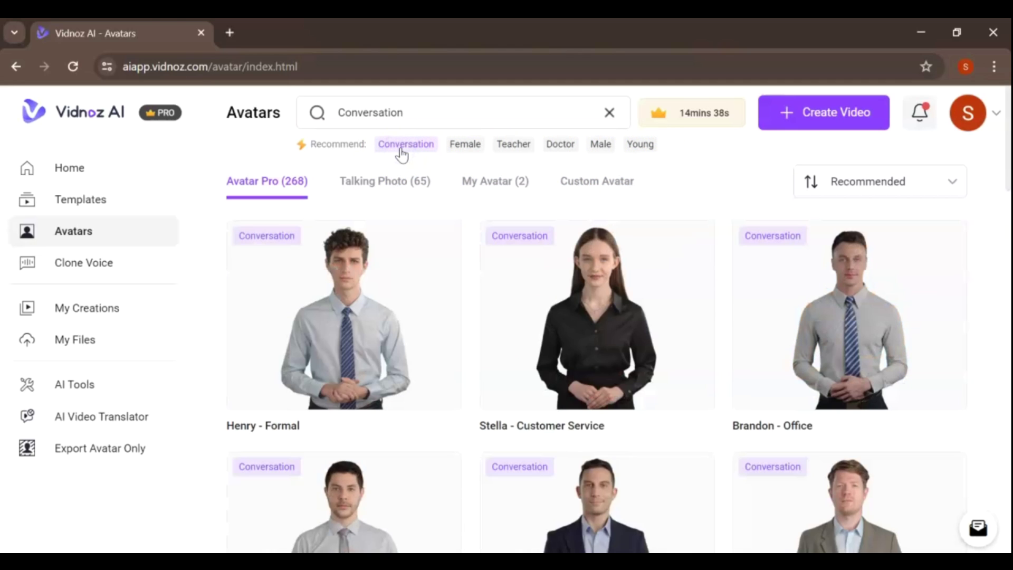
scroll(687, 181, "down", 2)
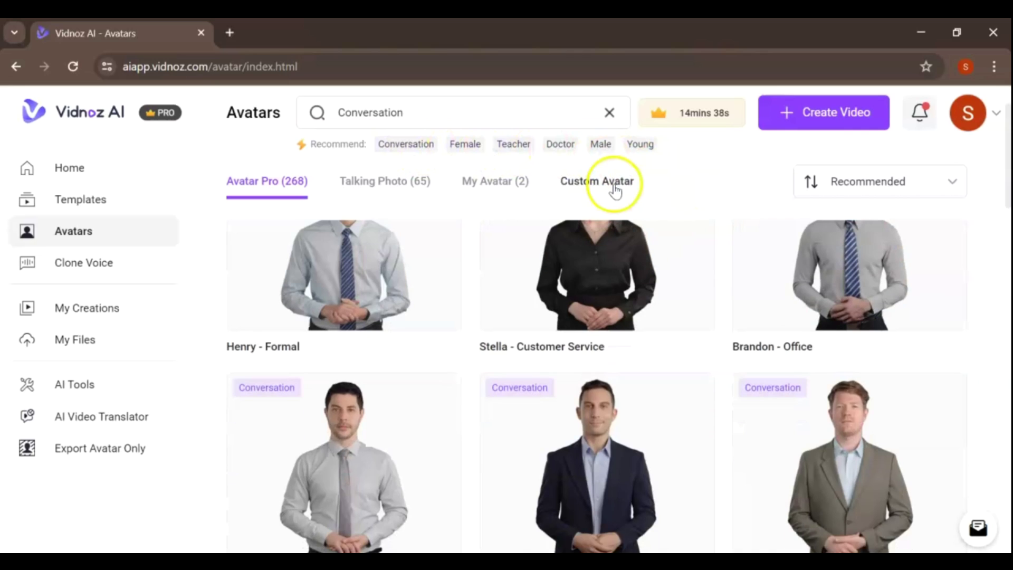
scroll(466, 150, "down", 2)
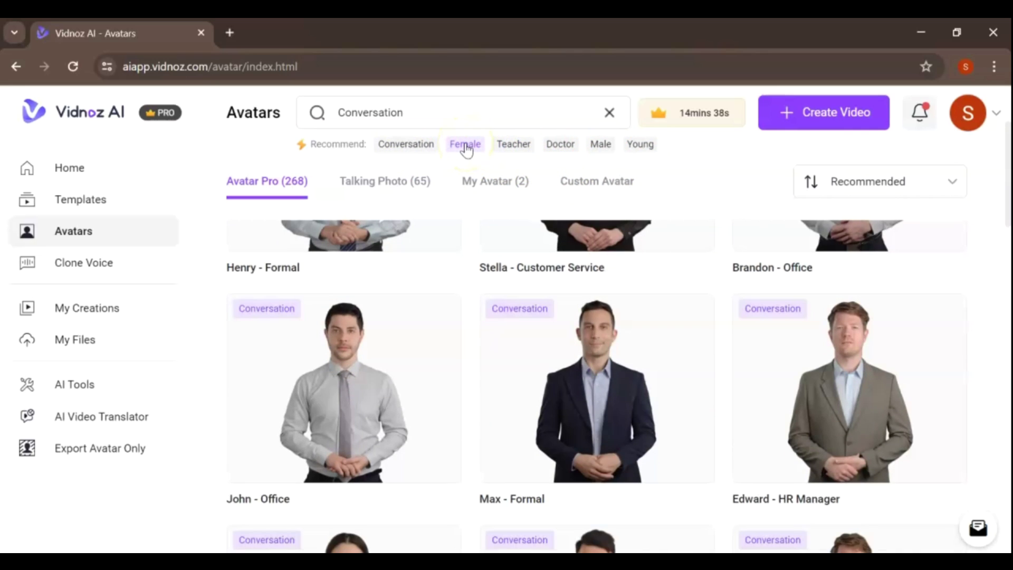
left_click(560, 146)
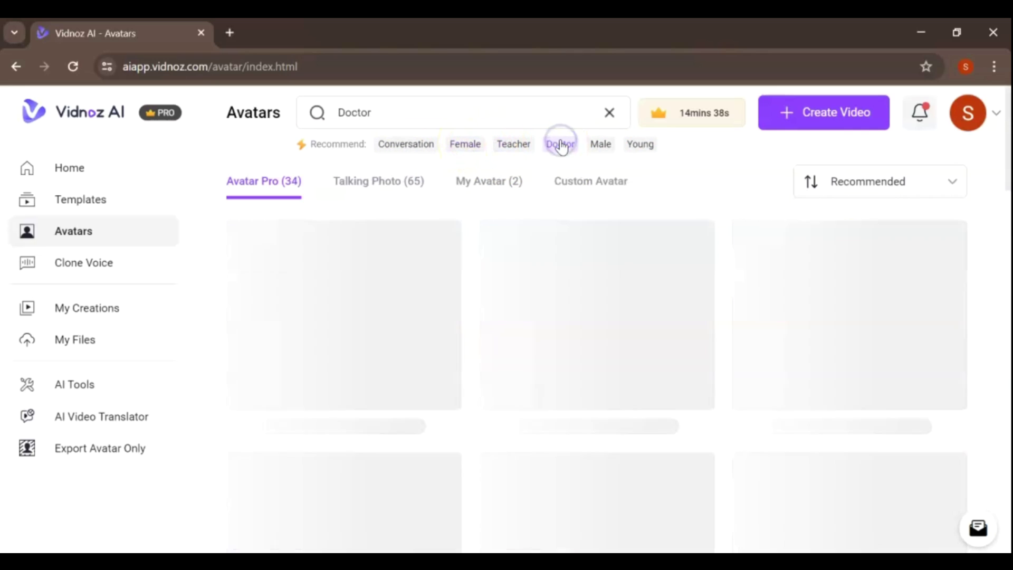
Switch to the Talking Photo collection of 65 avatars
scroll(561, 146, "down", 5)
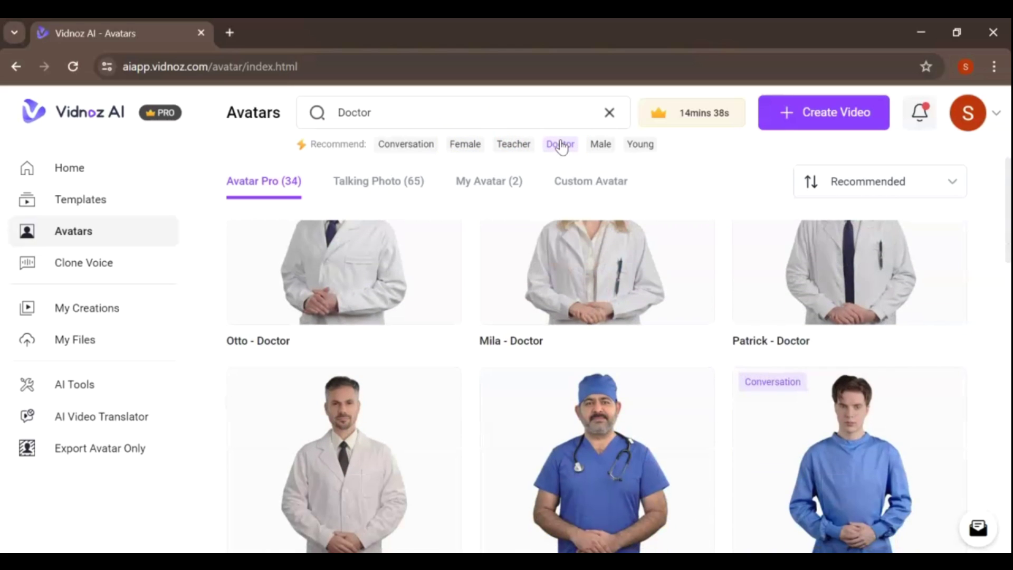
scroll(561, 147, "down", 5)
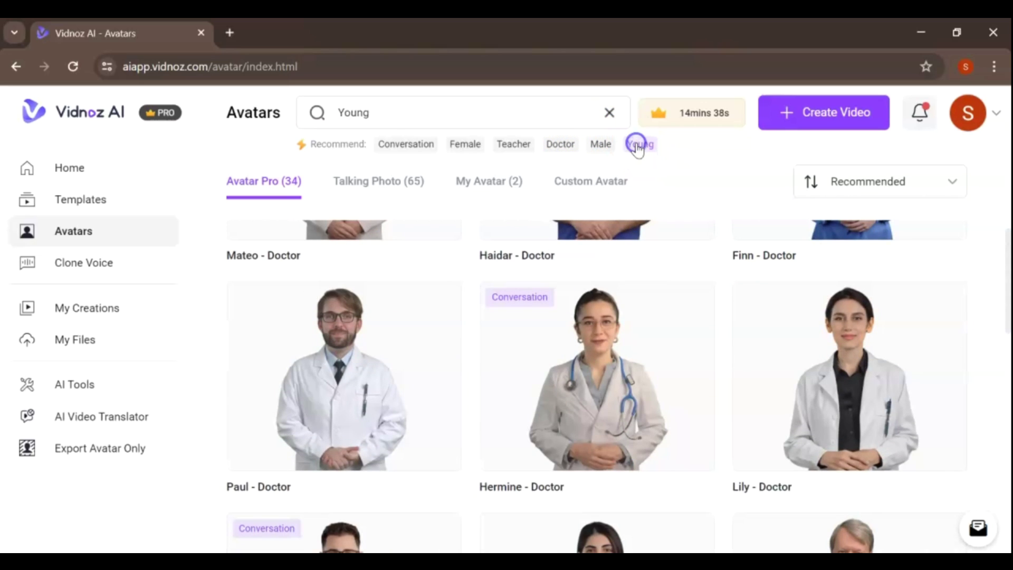
scroll(637, 150, "down", 6)
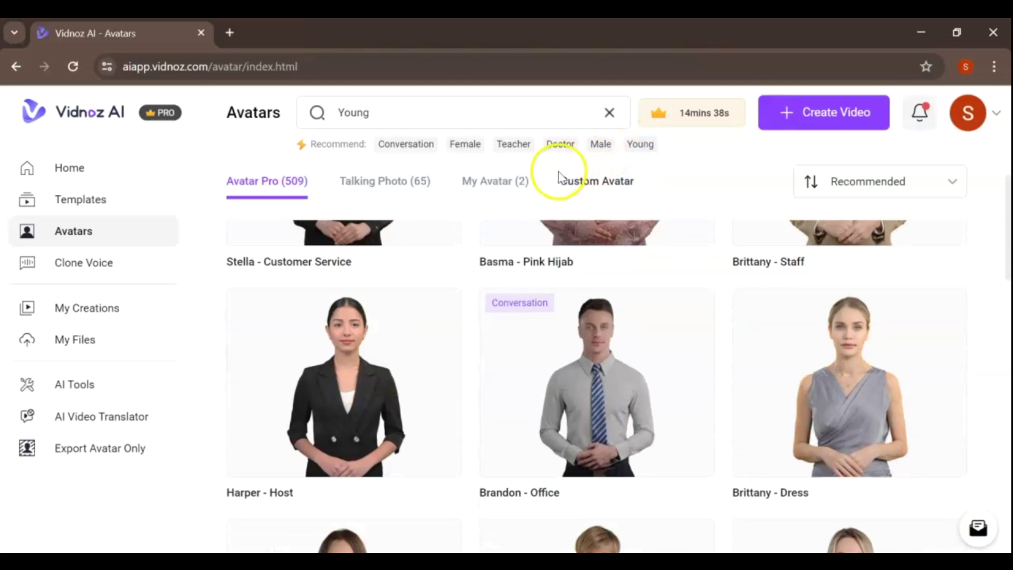
left_click(376, 182)
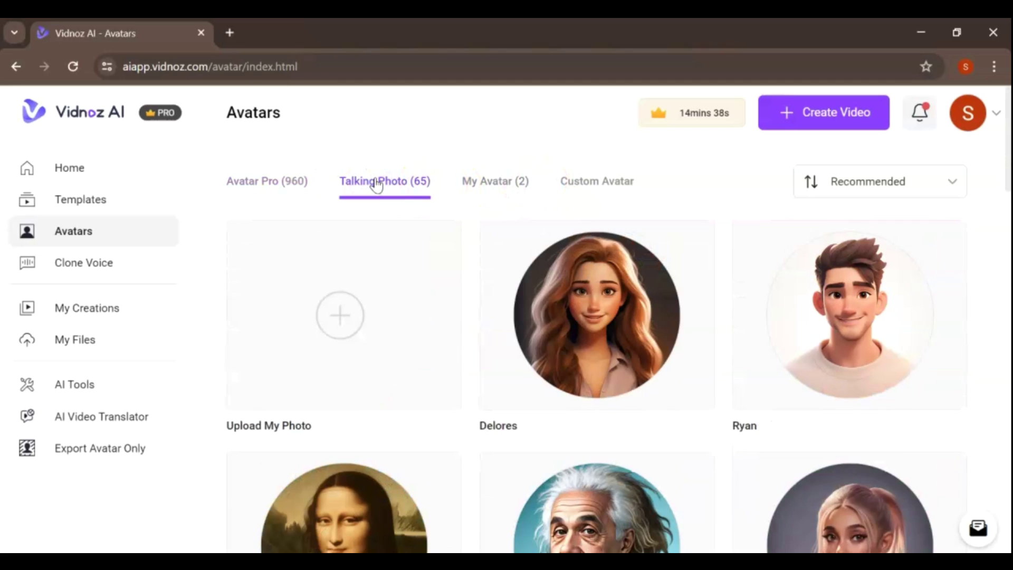
Upload the man's portrait JPG from the Downloads folder through Upload My Photo
scroll(622, 245, "down", 1)
scroll(633, 248, "down", 5)
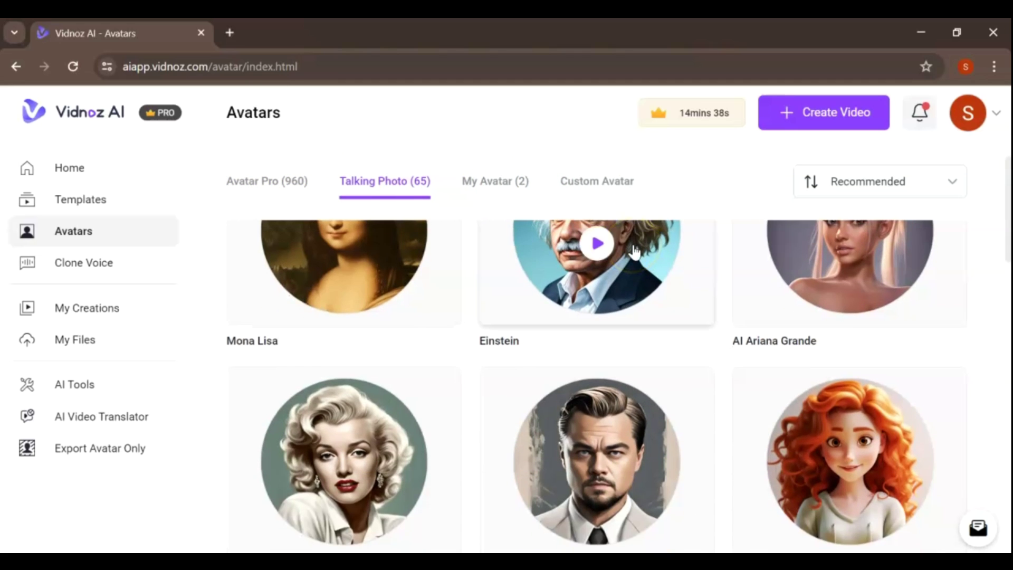
scroll(634, 252, "up", 6)
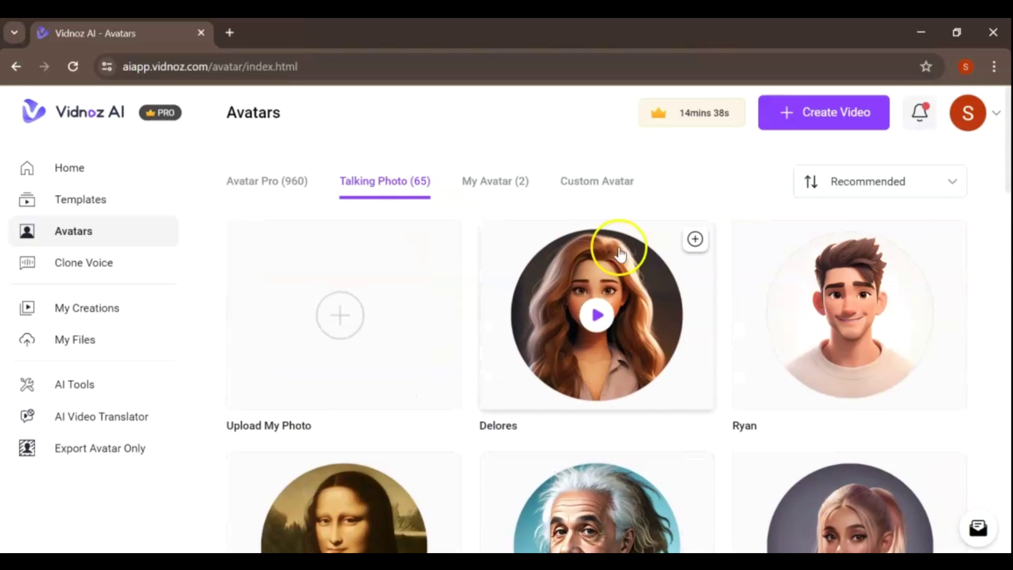
left_click(346, 311)
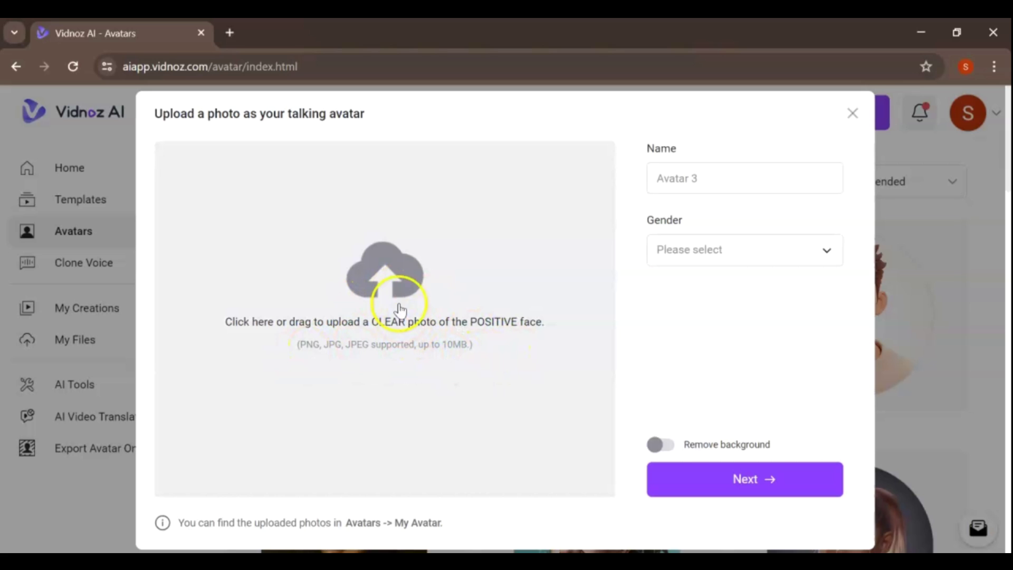
left_click(391, 283)
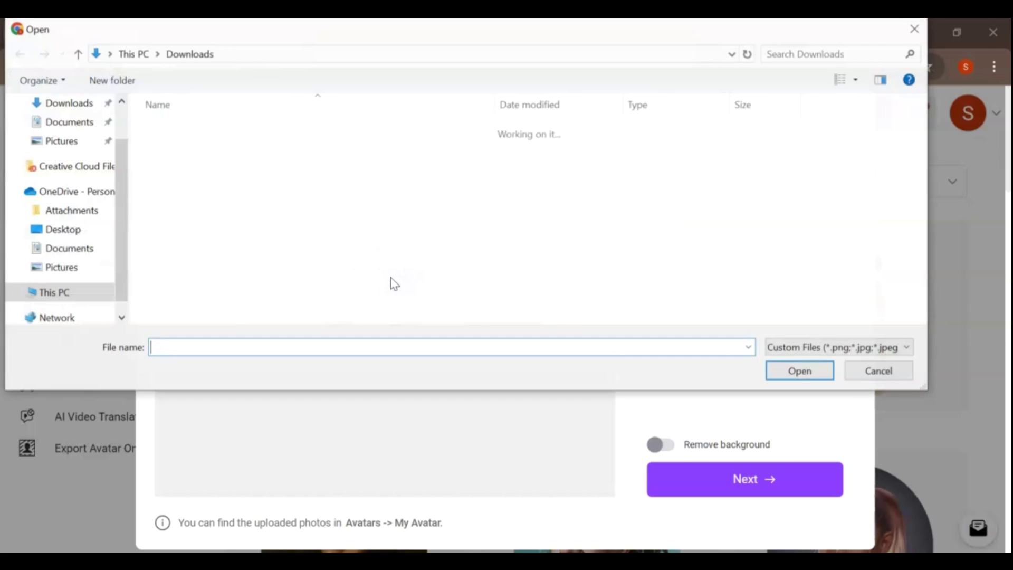
left_click(237, 152)
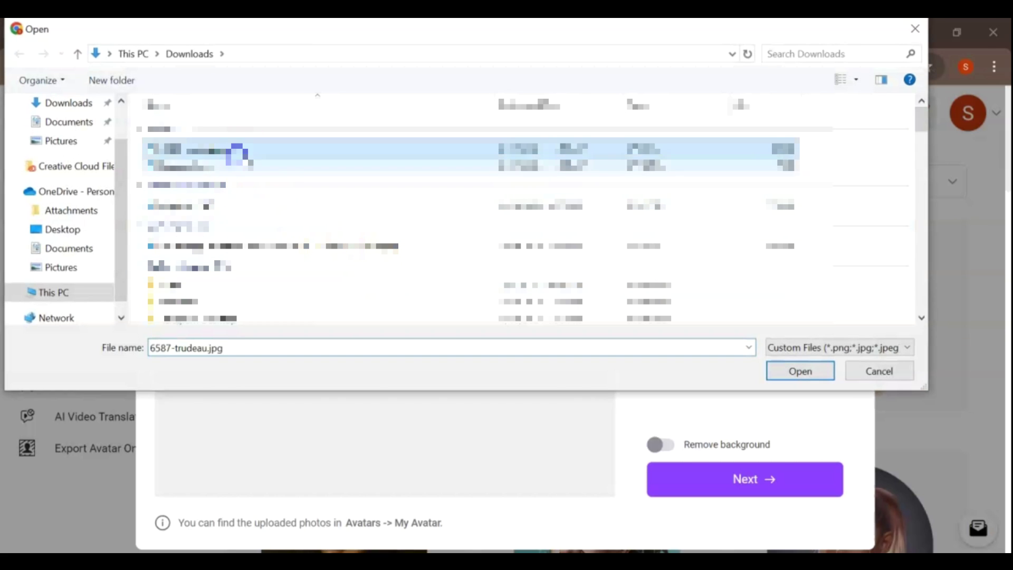
left_click(800, 373)
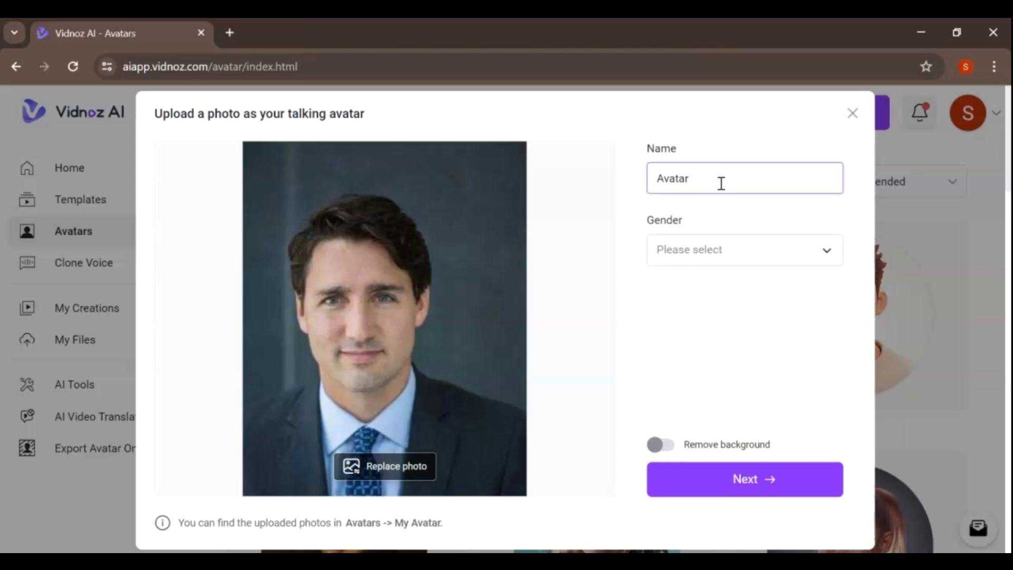
Set the avatar's gender to Male and toggle Remove background on and back off
left_click(822, 251)
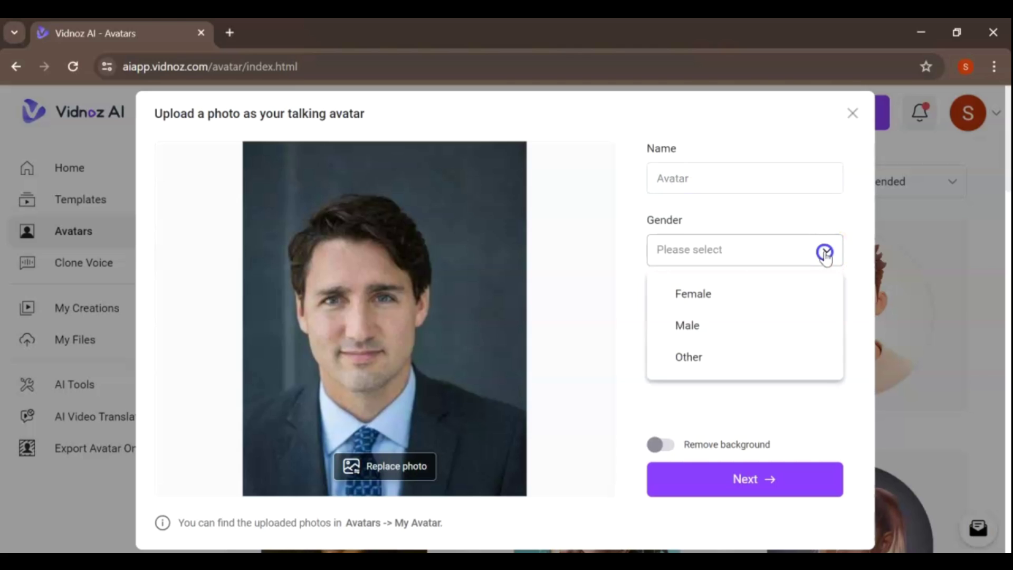
left_click(689, 328)
left_click(662, 444)
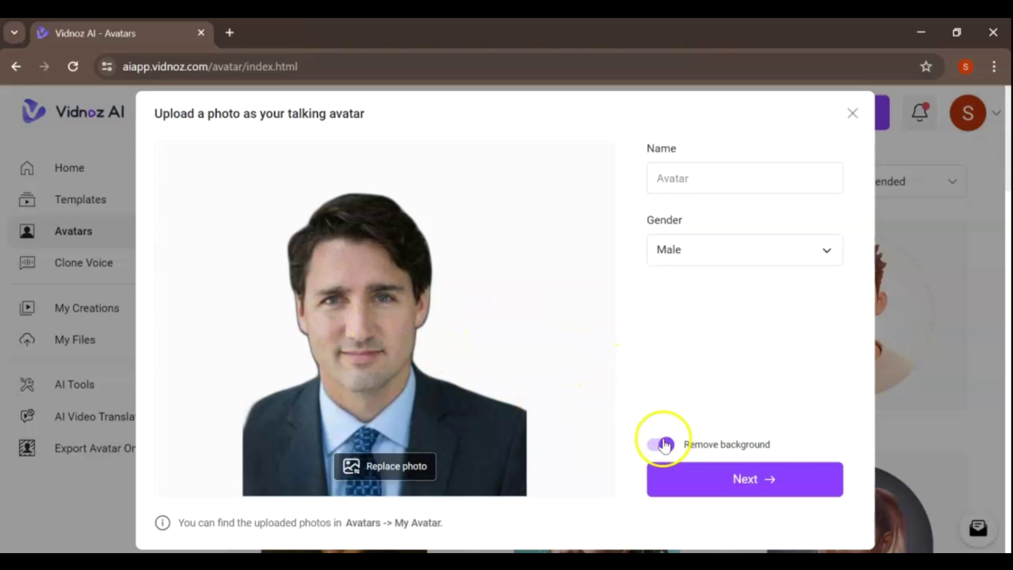
left_click(663, 444)
Create the avatar and crop it to a circle head in the editor
left_click(782, 485)
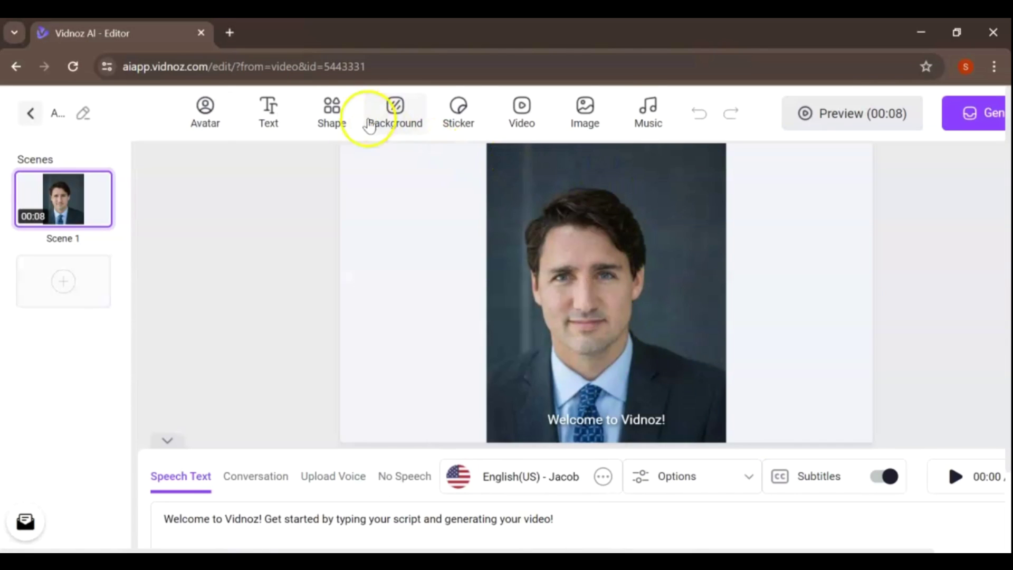
left_click(536, 245)
left_click(416, 166)
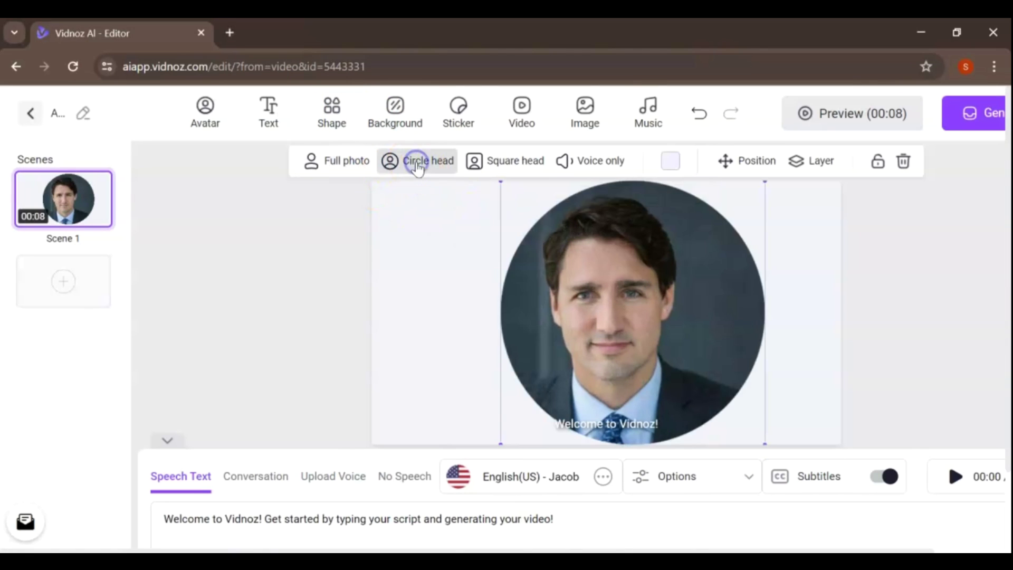
left_click(497, 158)
left_click(429, 165)
Shrink the circle head and move it down toward the lower-left corner
left_click_drag(633, 323, 522, 334)
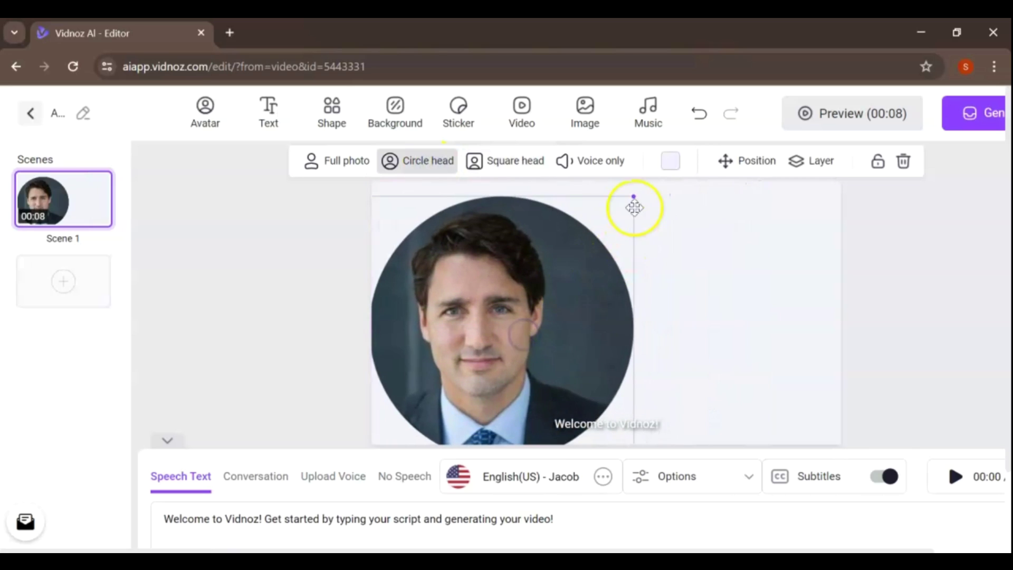
left_click_drag(633, 197, 531, 280)
left_click_drag(527, 418, 509, 388)
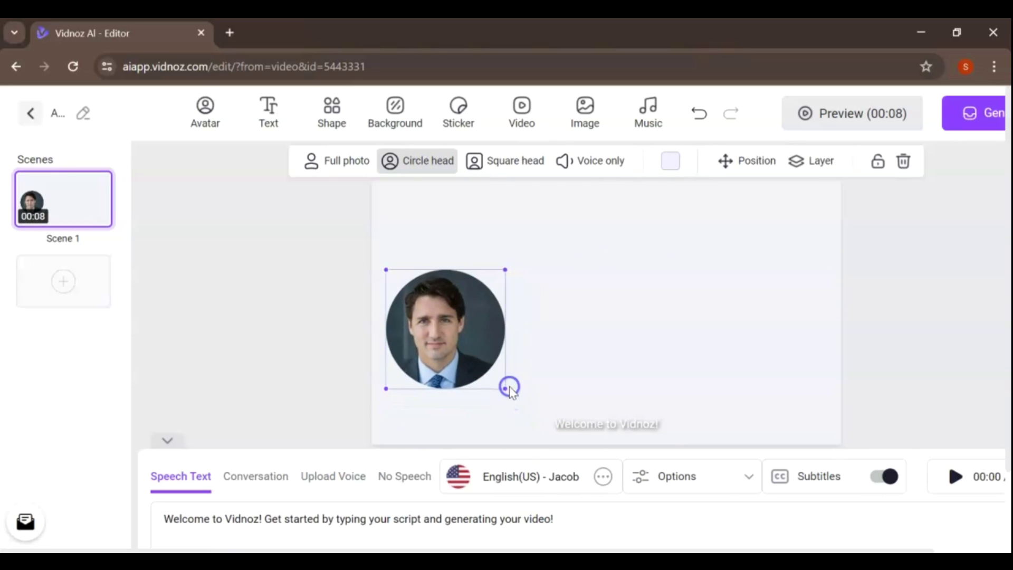
left_click_drag(455, 320, 456, 353)
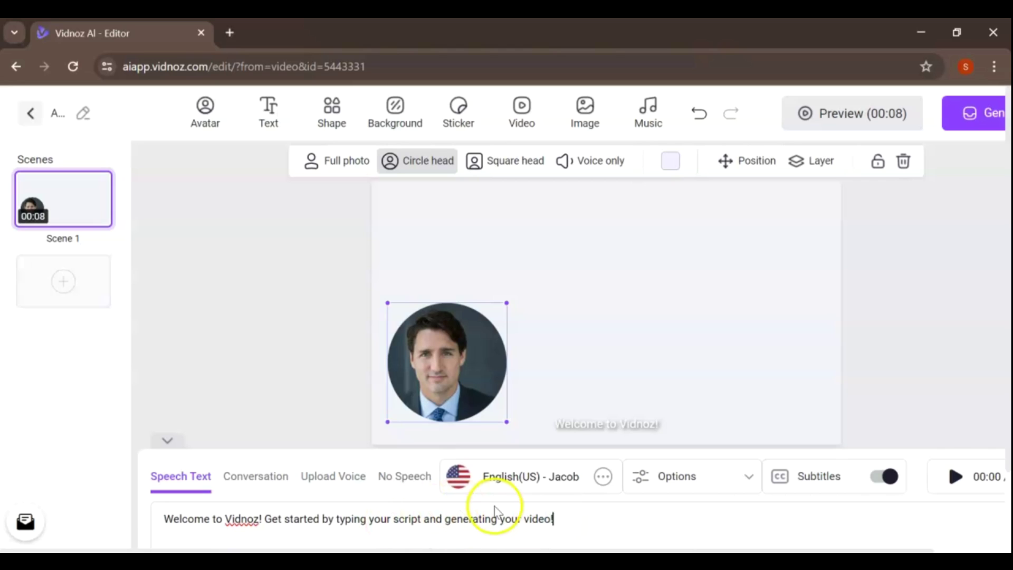
left_click(600, 477)
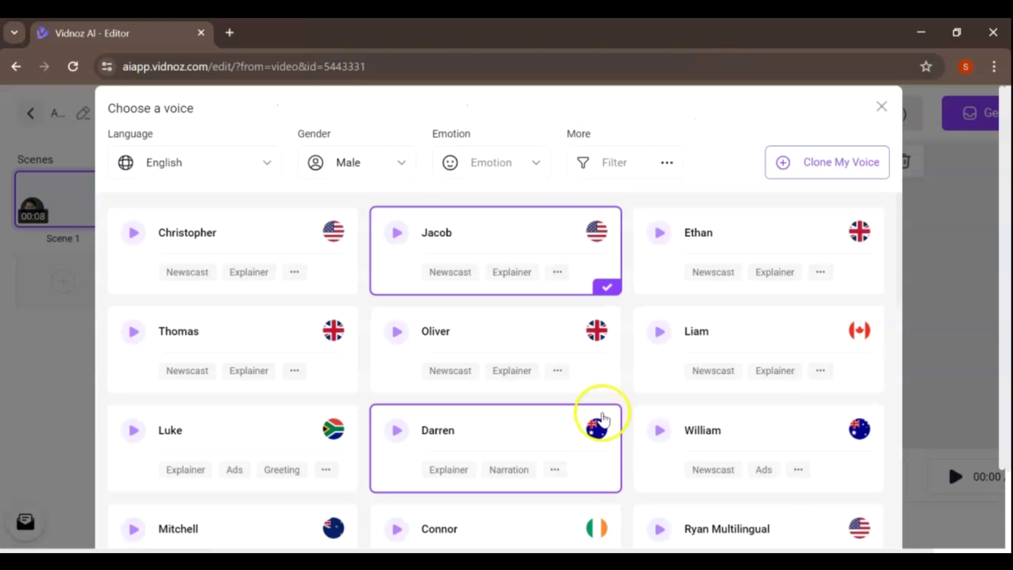
Replace the Jacob voice with English(CA) - Liam and confirm
scroll(603, 419, "down", 9)
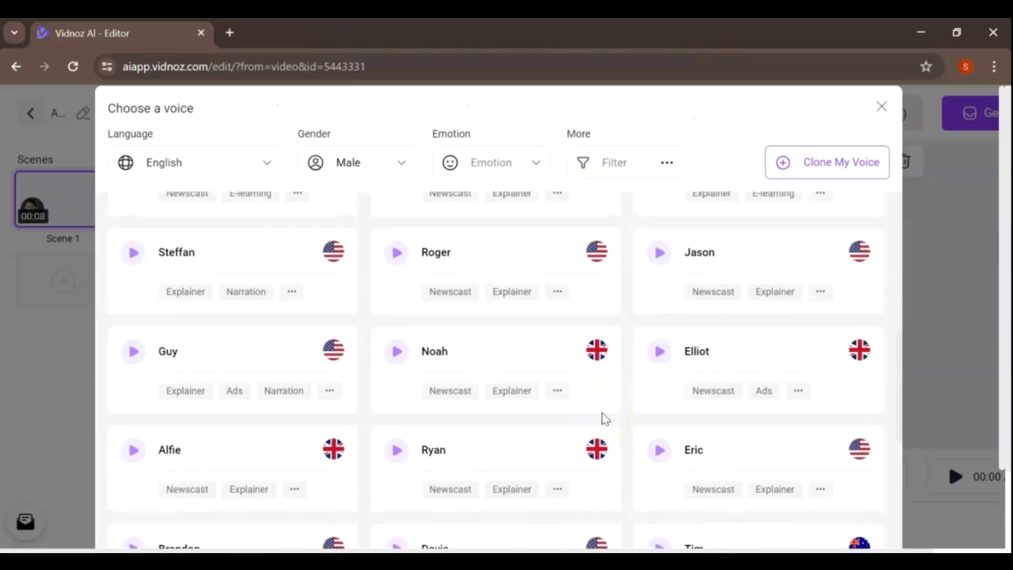
scroll(605, 419, "down", 8)
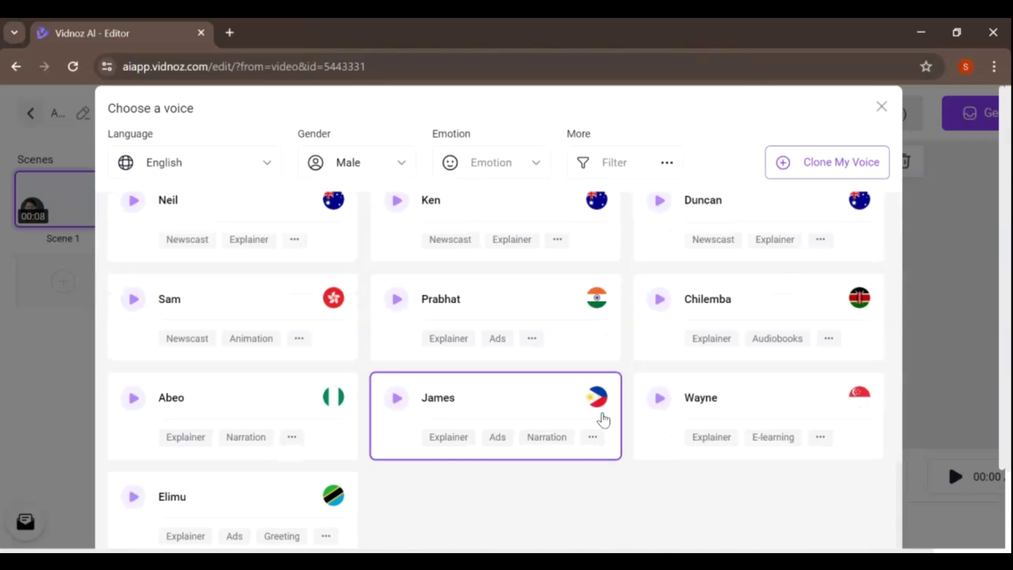
scroll(604, 419, "down", 2)
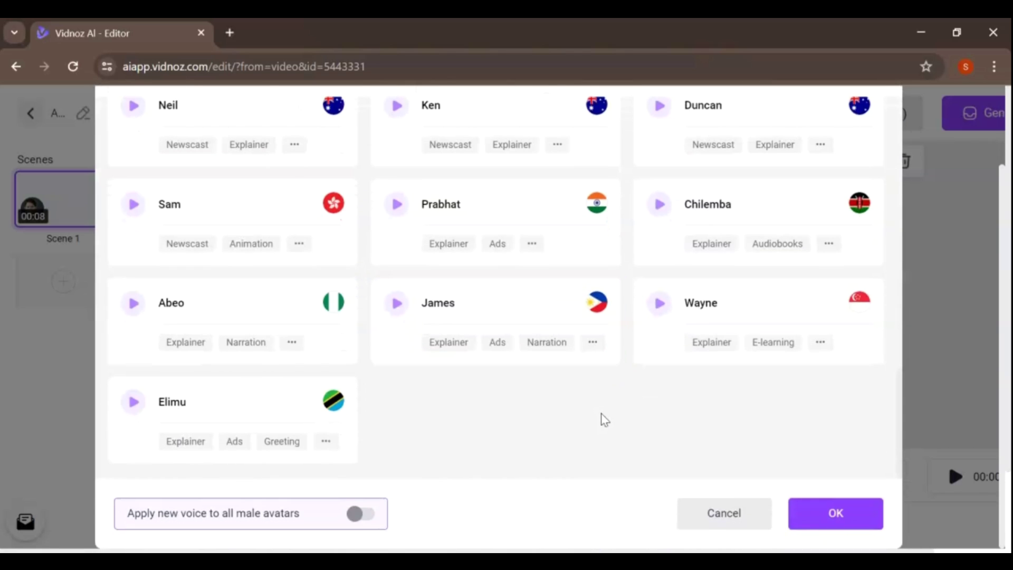
scroll(604, 420, "up", 5)
scroll(604, 420, "up", 5)
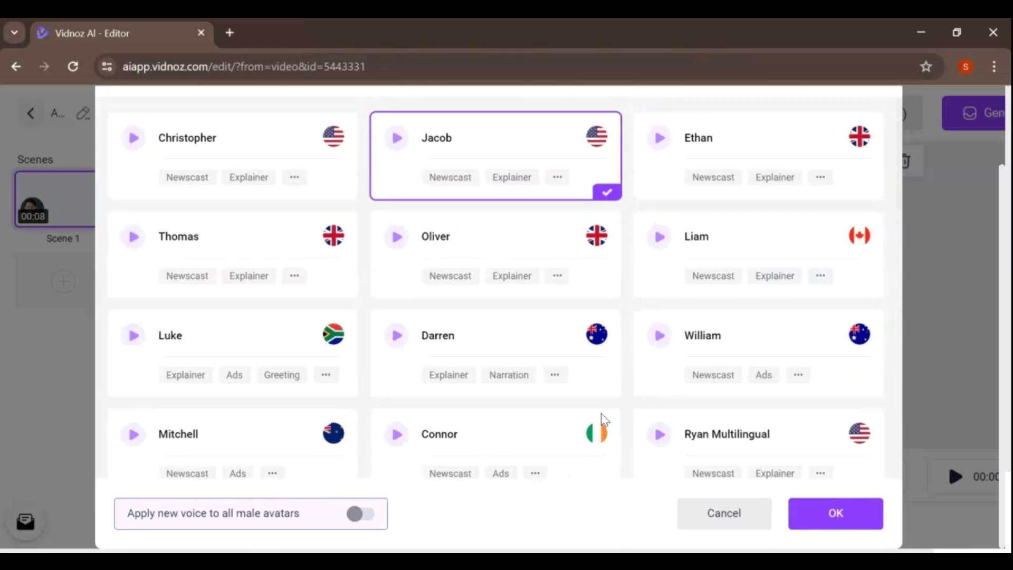
left_click(755, 246)
left_click(844, 507)
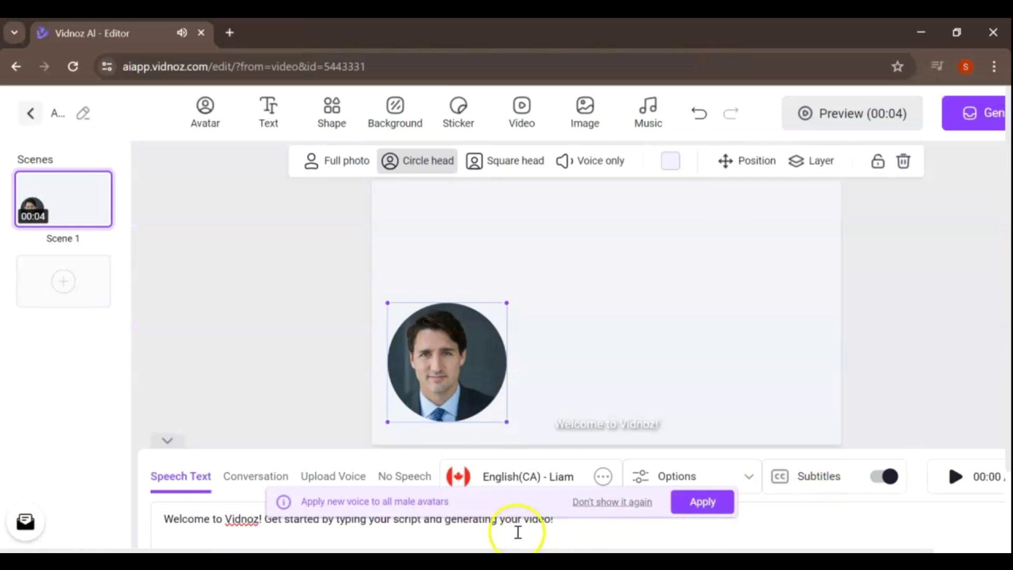
scroll(432, 396, "down", 2)
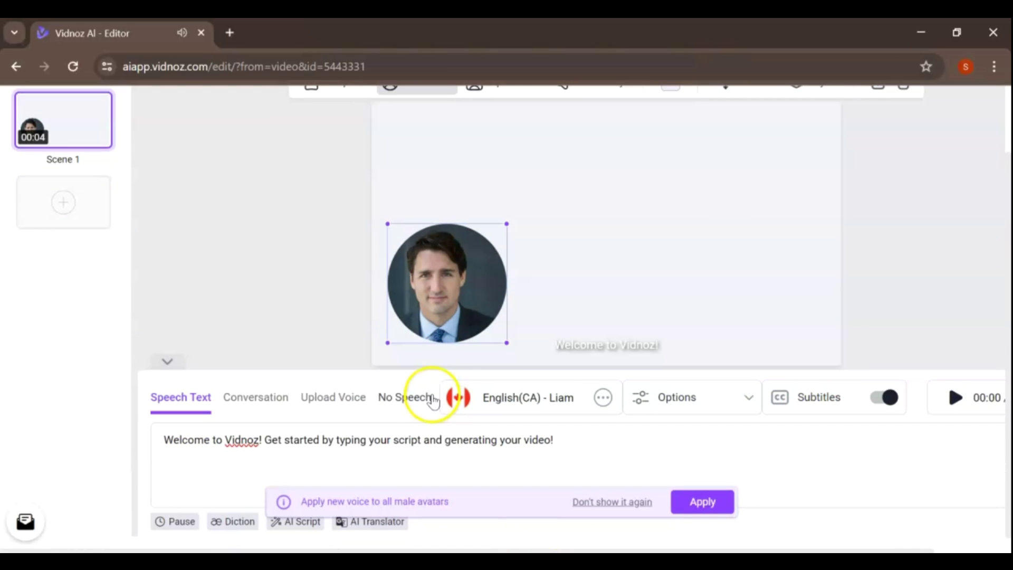
scroll(615, 296, "up", 2)
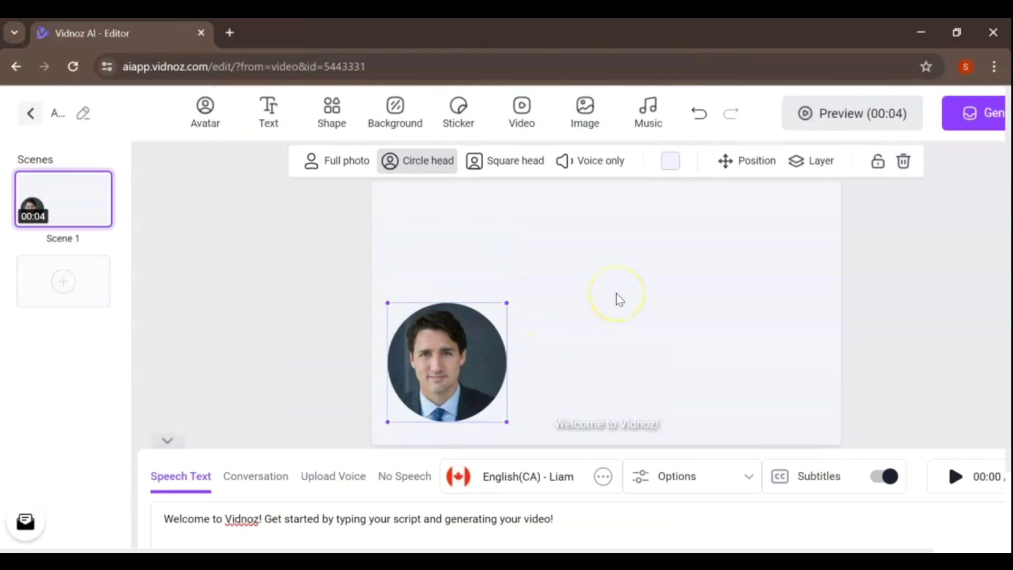
left_click(633, 267)
Apply the blue planets stock background and play a quick preview of the scene
left_click(396, 109)
scroll(690, 340, "down", 10)
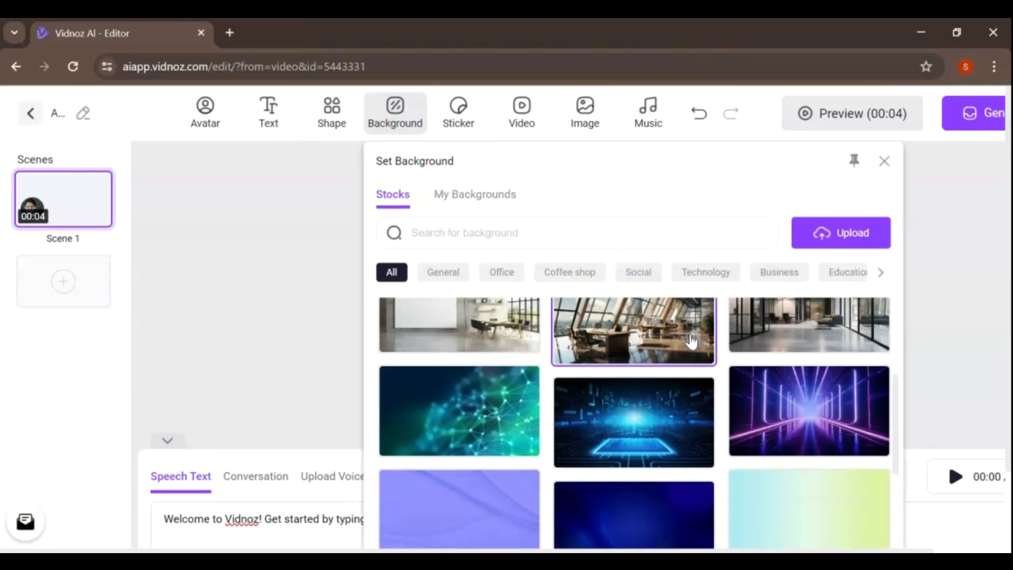
scroll(580, 380, "down", 2)
left_click(463, 345)
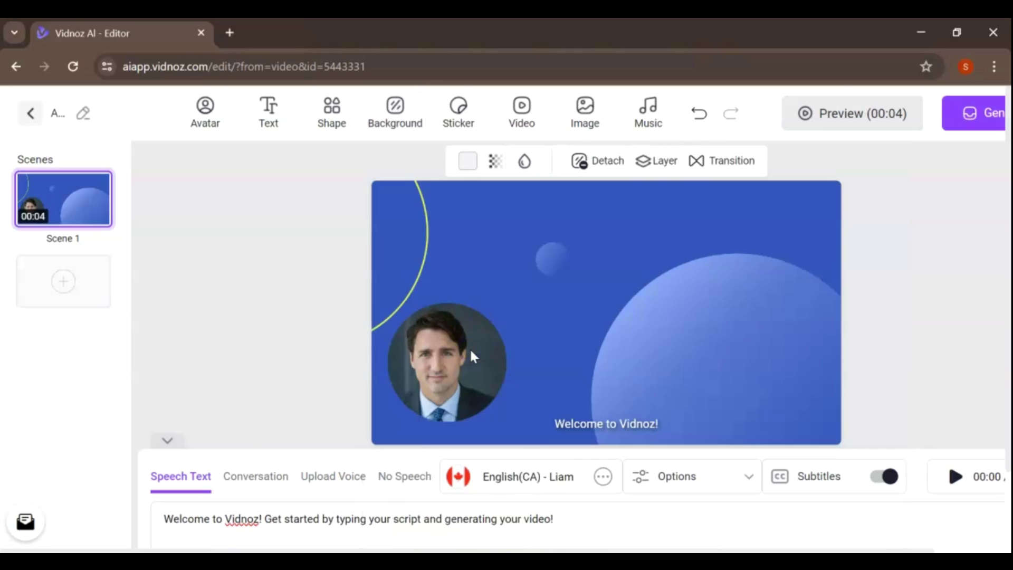
left_click(807, 114)
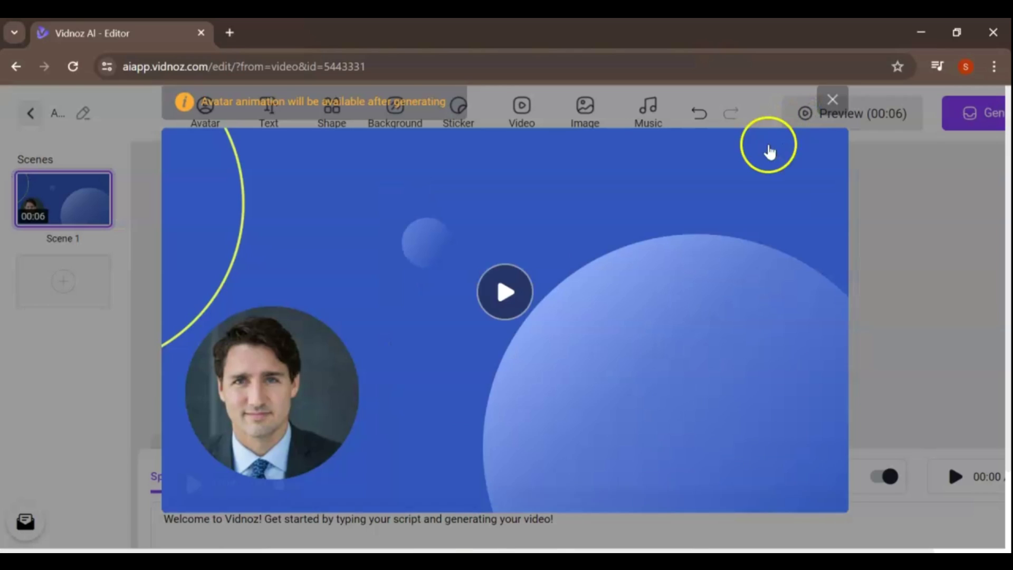
left_click(193, 484)
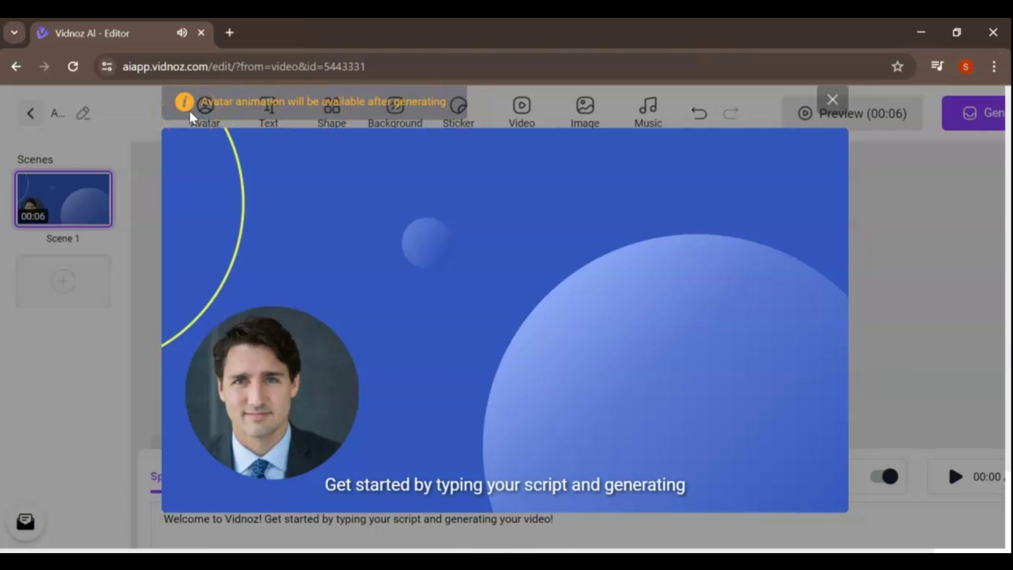
left_click(833, 99)
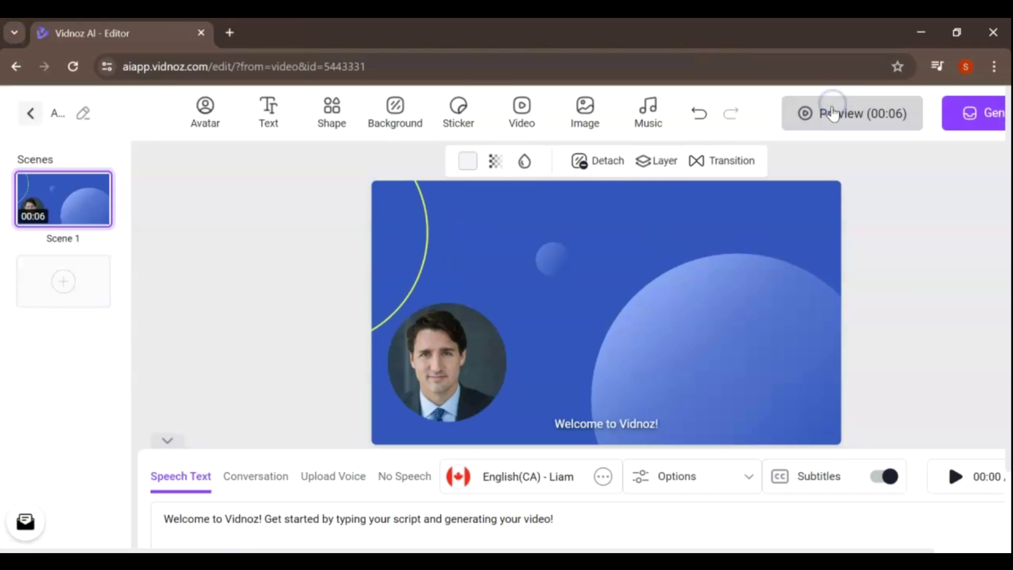
left_click(981, 114)
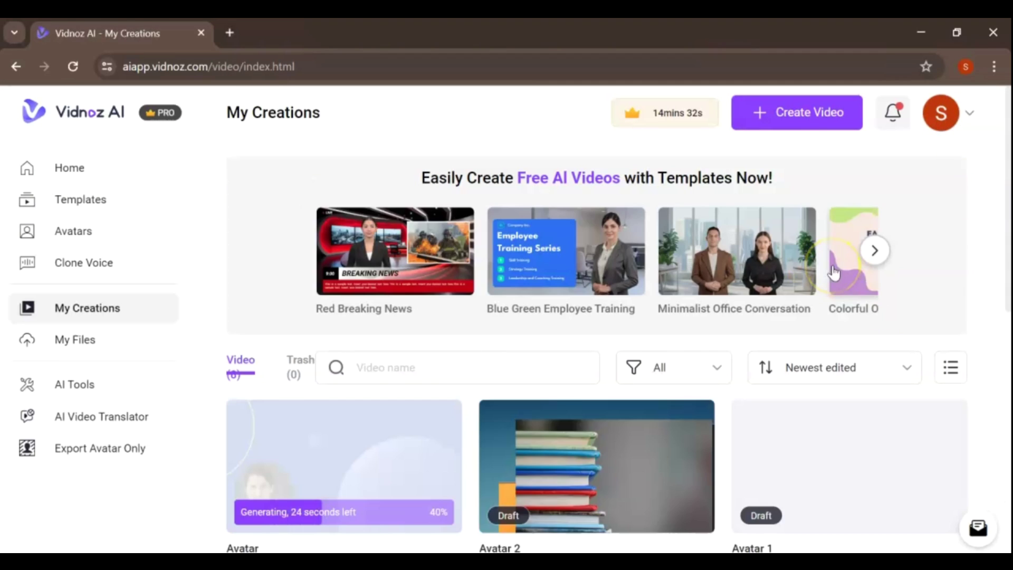
Open the finished 6-second Avatar video in My Creations and play it
scroll(833, 272, "down", 2)
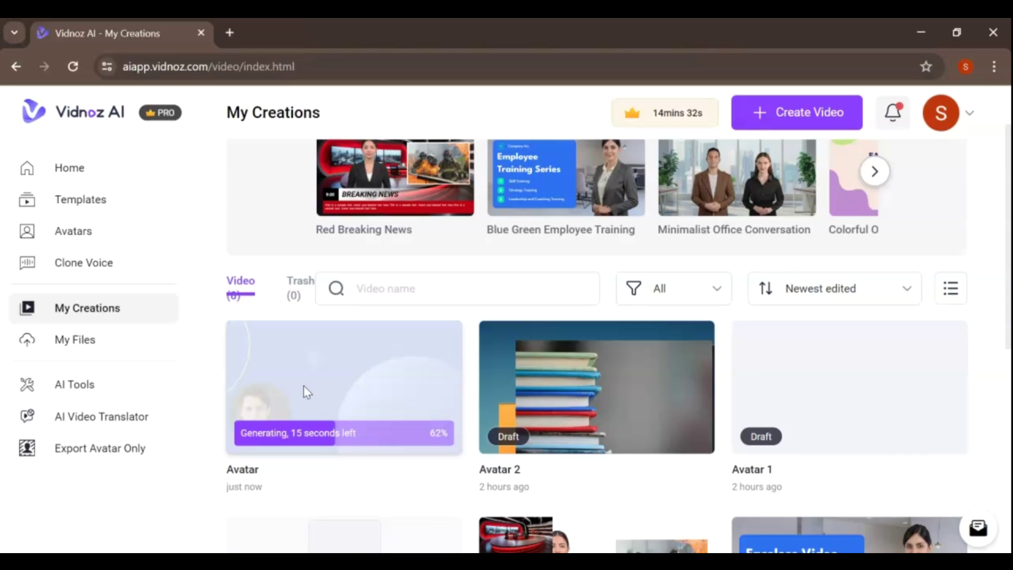
left_click(295, 388)
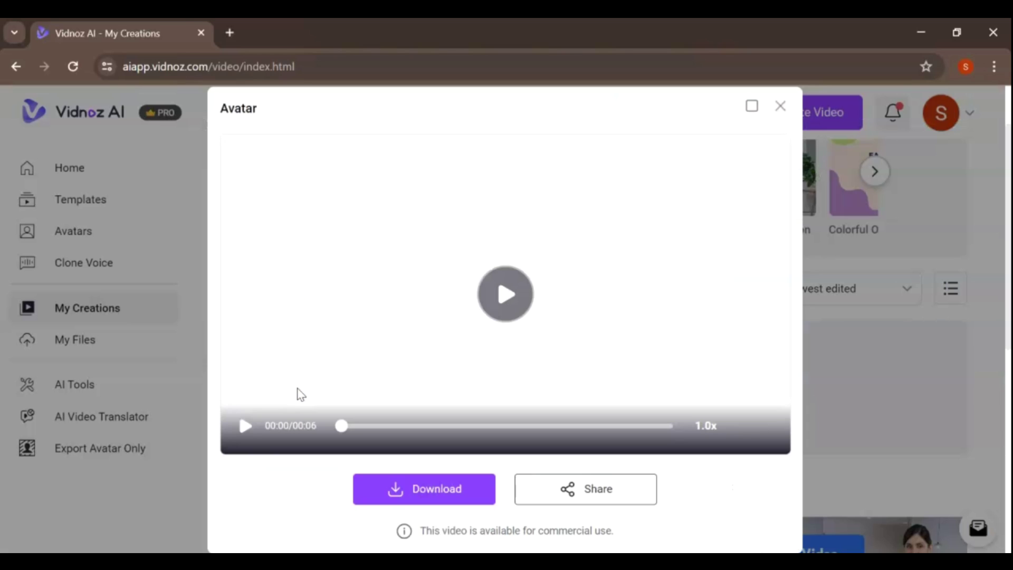
left_click(515, 271)
left_click(245, 426)
left_click(511, 306)
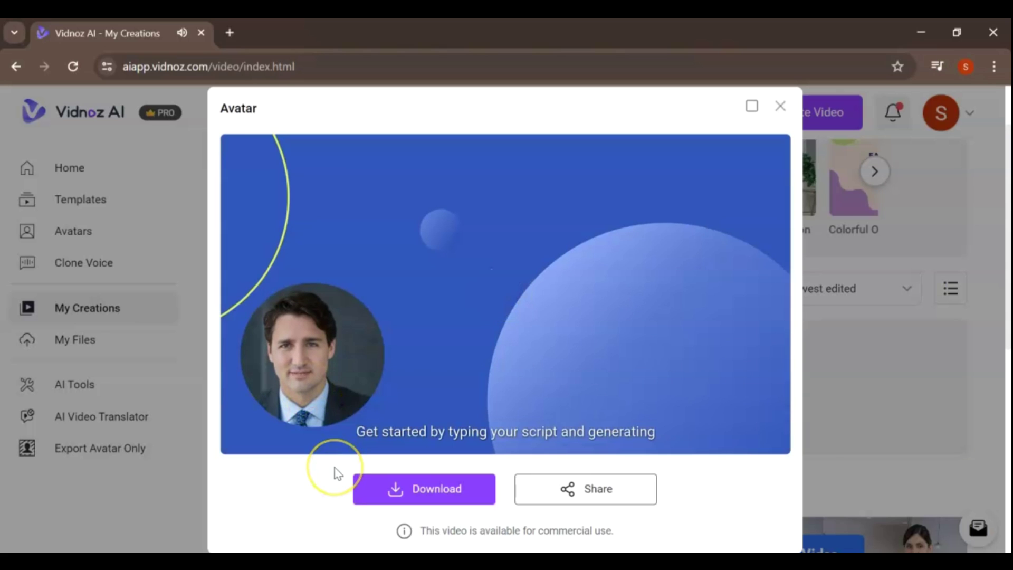
left_click(505, 319)
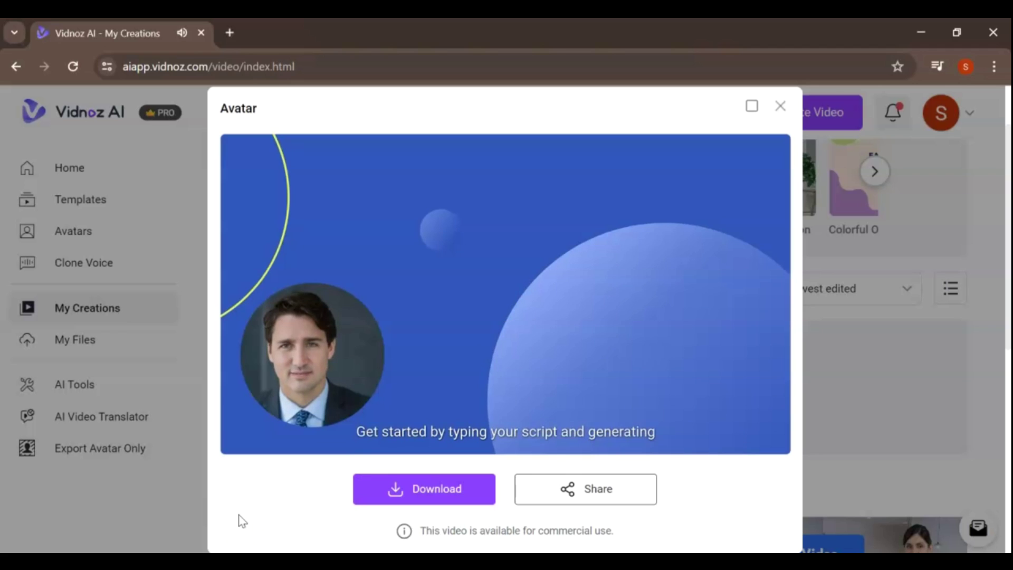
Close the avatar player, find Purple Customer Service Conversation among Conversation templates, and open it in the editor
left_click(781, 106)
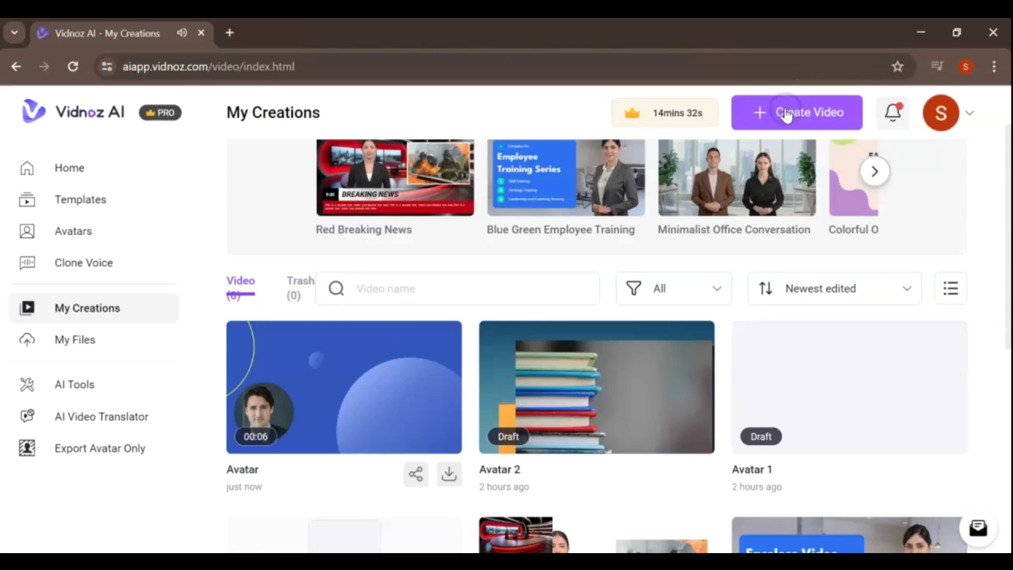
left_click(786, 114)
scroll(795, 380, "down", 10)
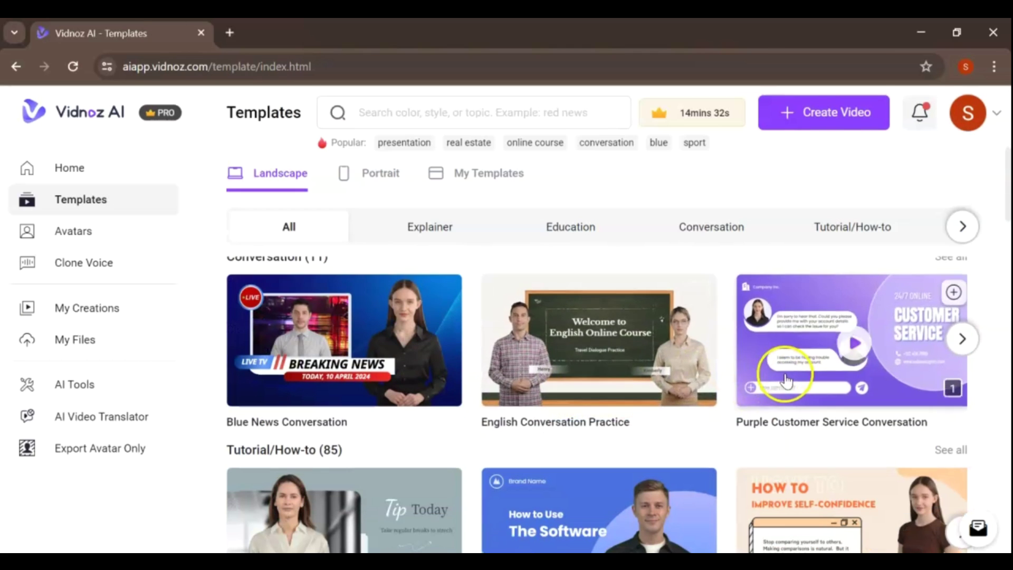
left_click(962, 339)
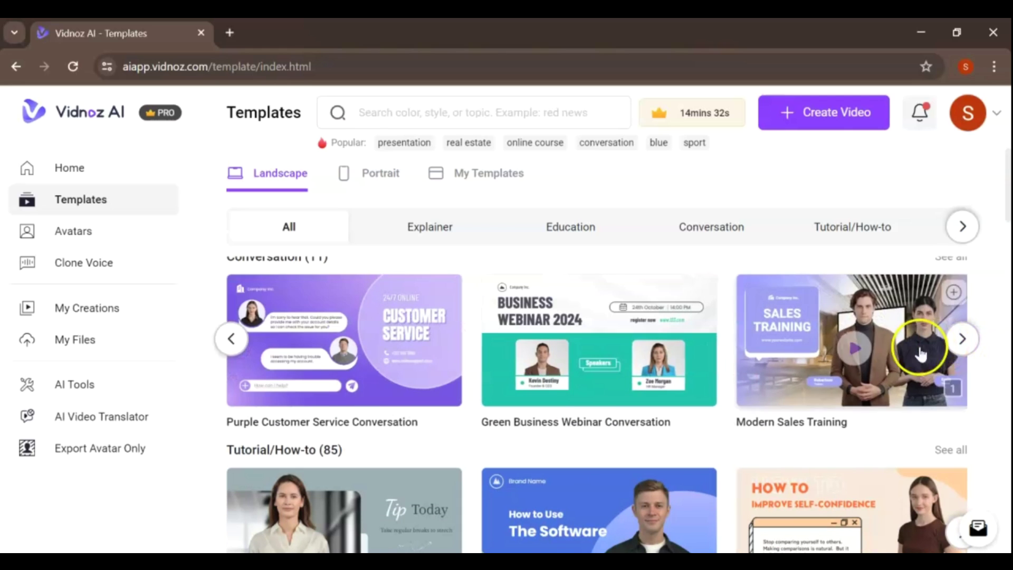
left_click(340, 341)
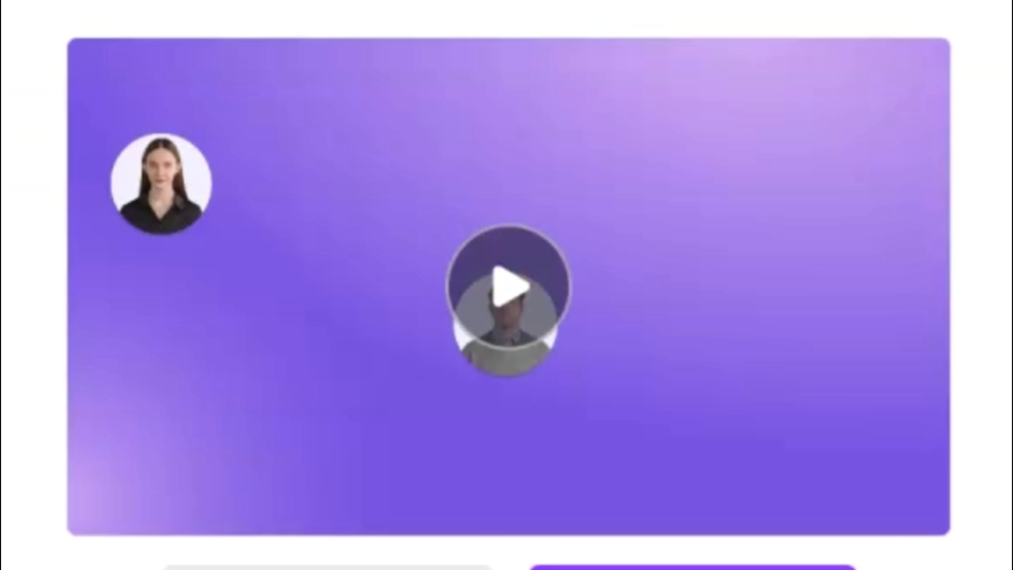
left_click(441, 565)
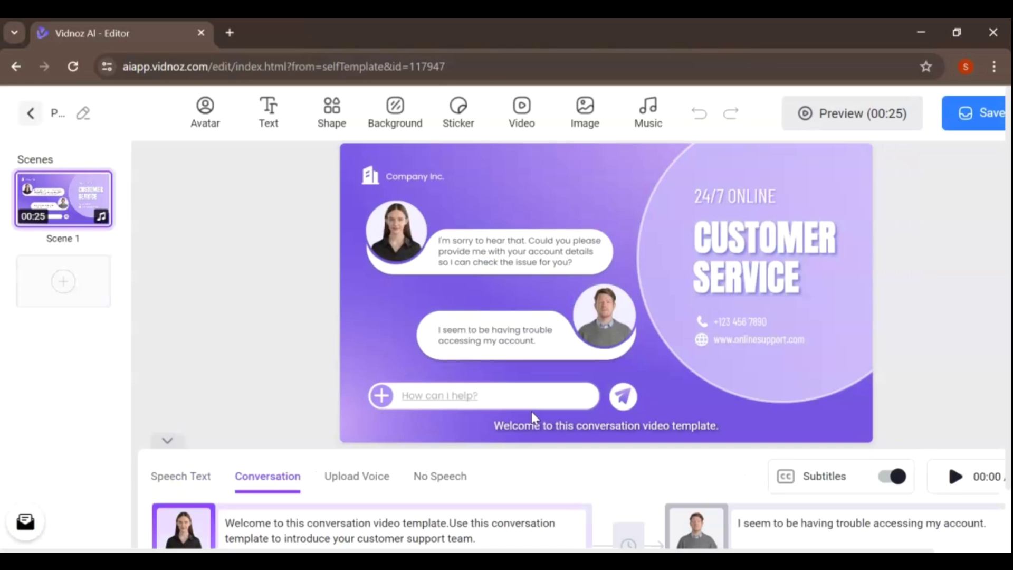
left_click(520, 396)
scroll(482, 317, "down", 1)
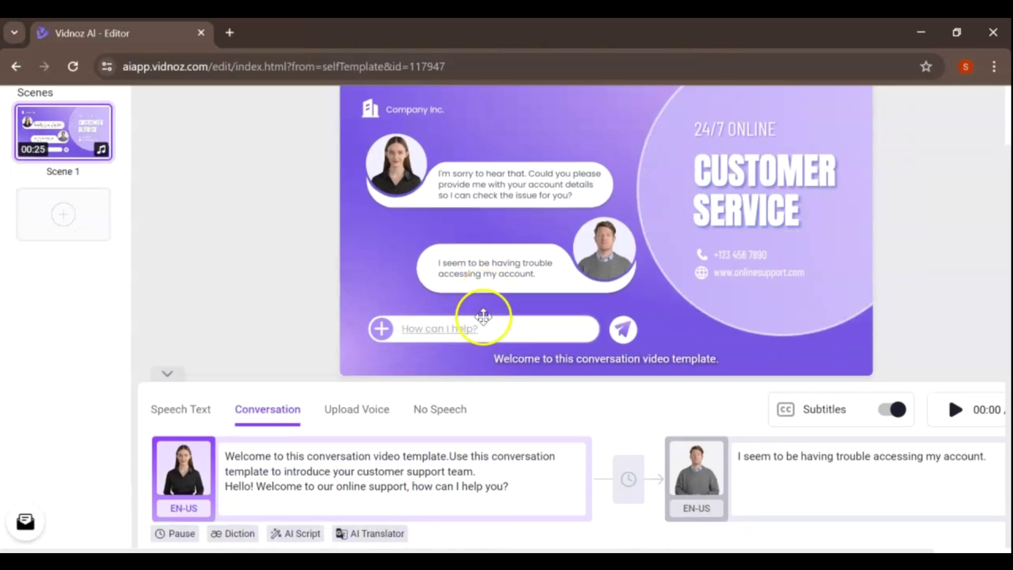
left_click(611, 254)
left_click(605, 248)
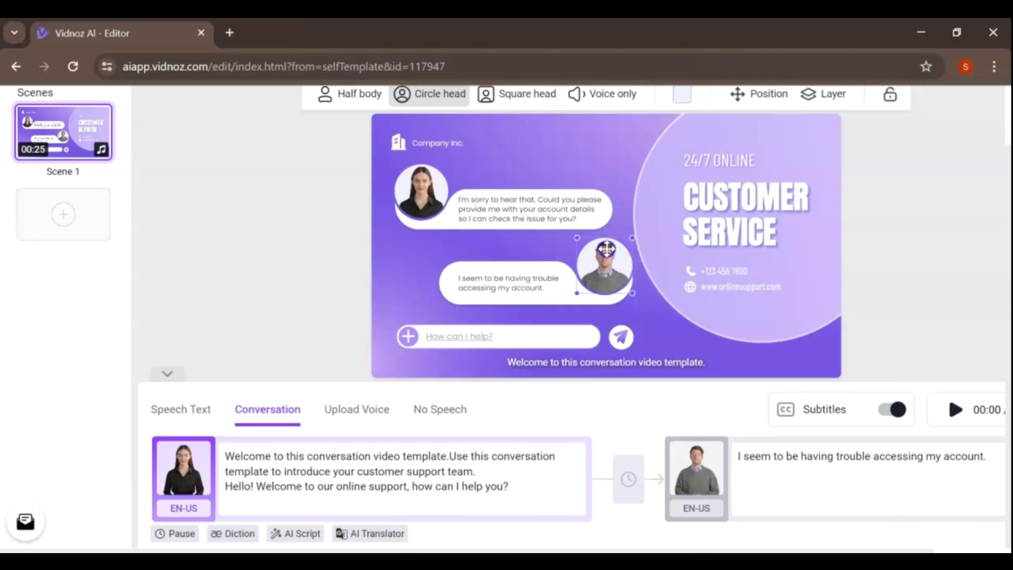
scroll(515, 218, "up", 1)
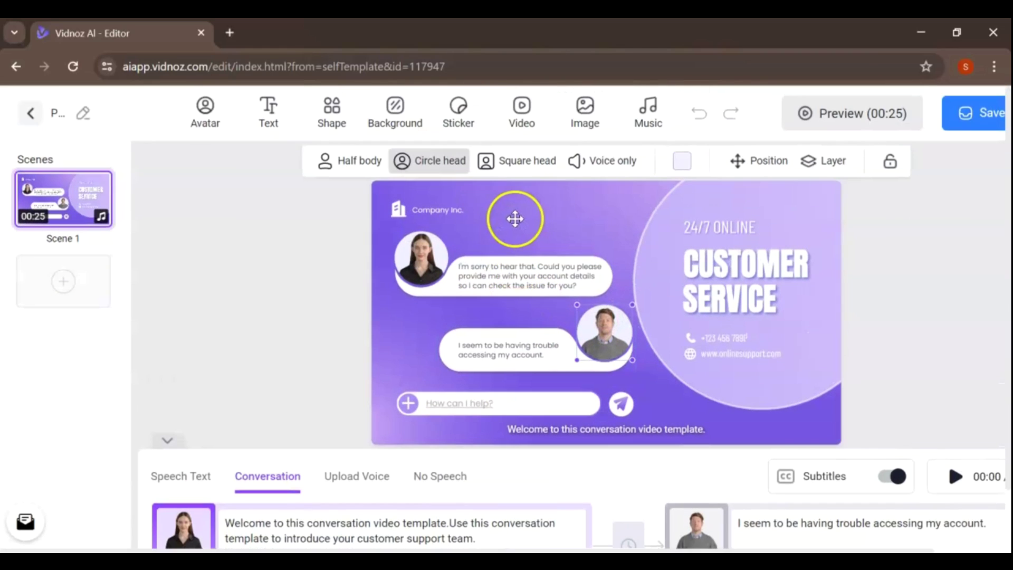
left_click(603, 330)
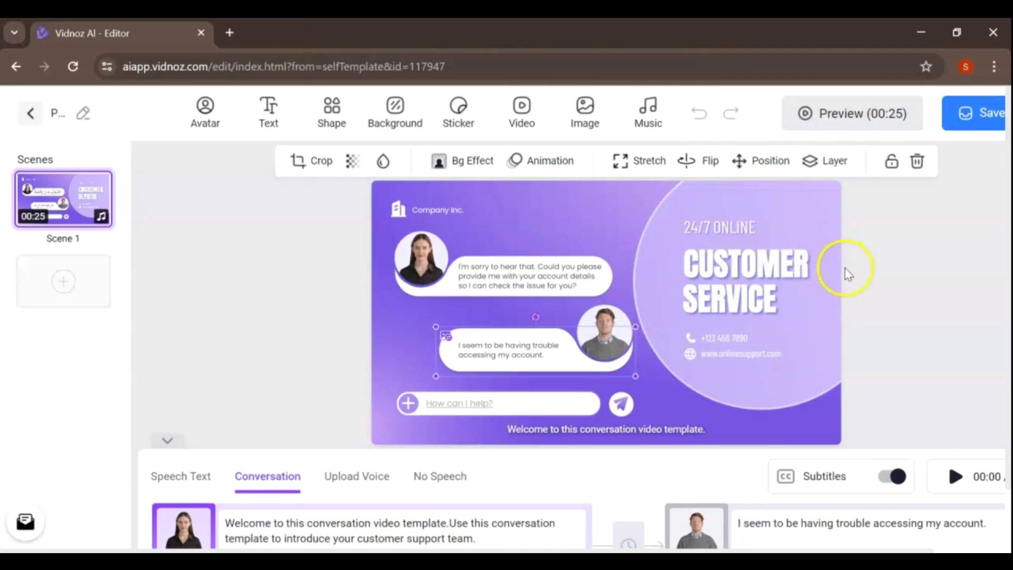
scroll(845, 272, "down", 1)
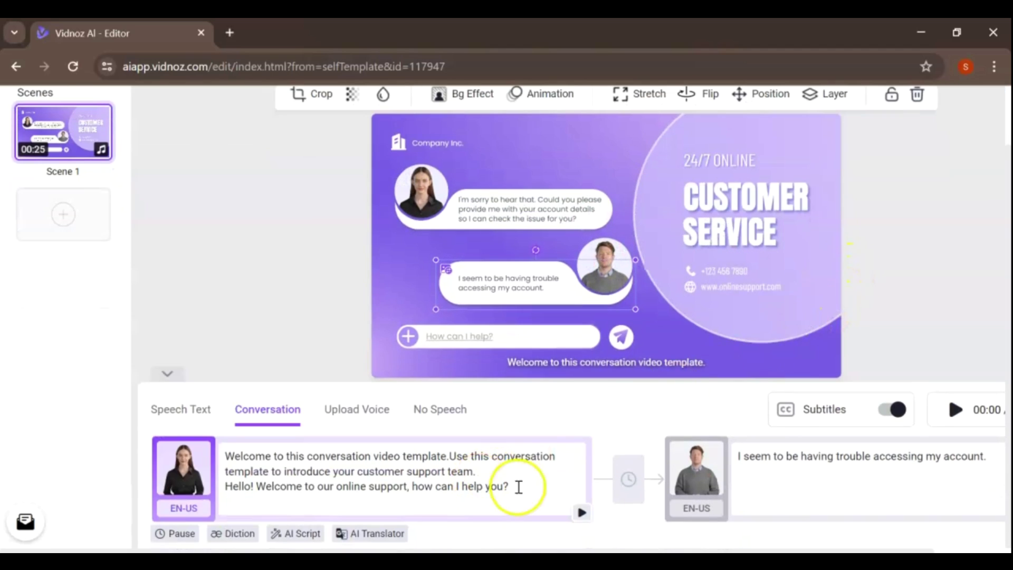
left_click(866, 486)
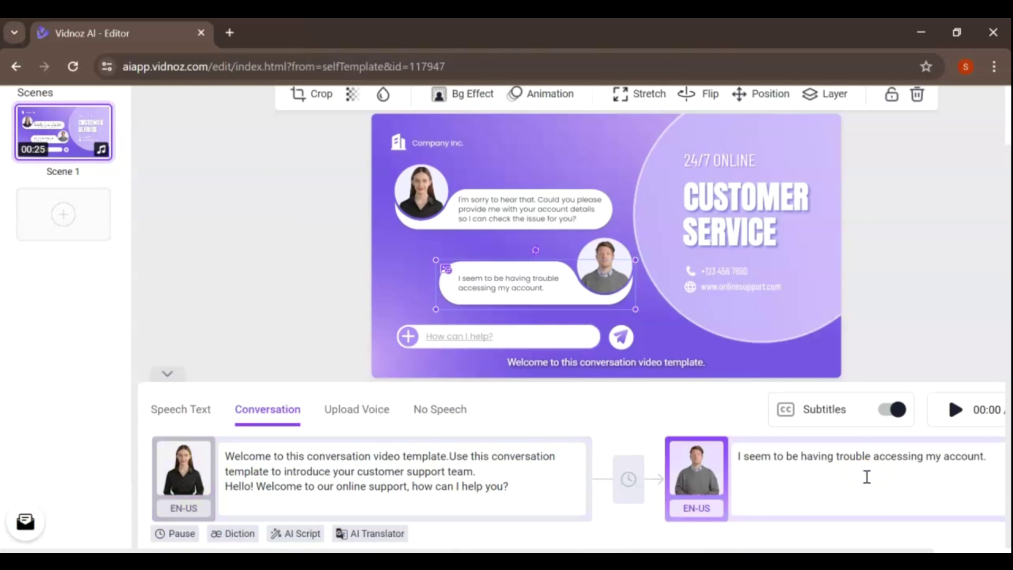
left_click(881, 412)
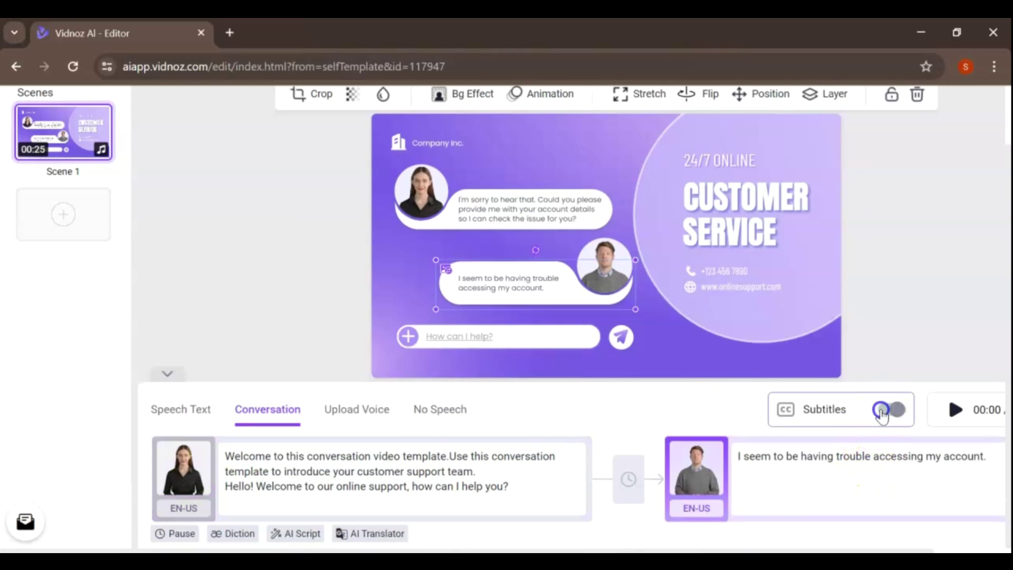
left_click(905, 412)
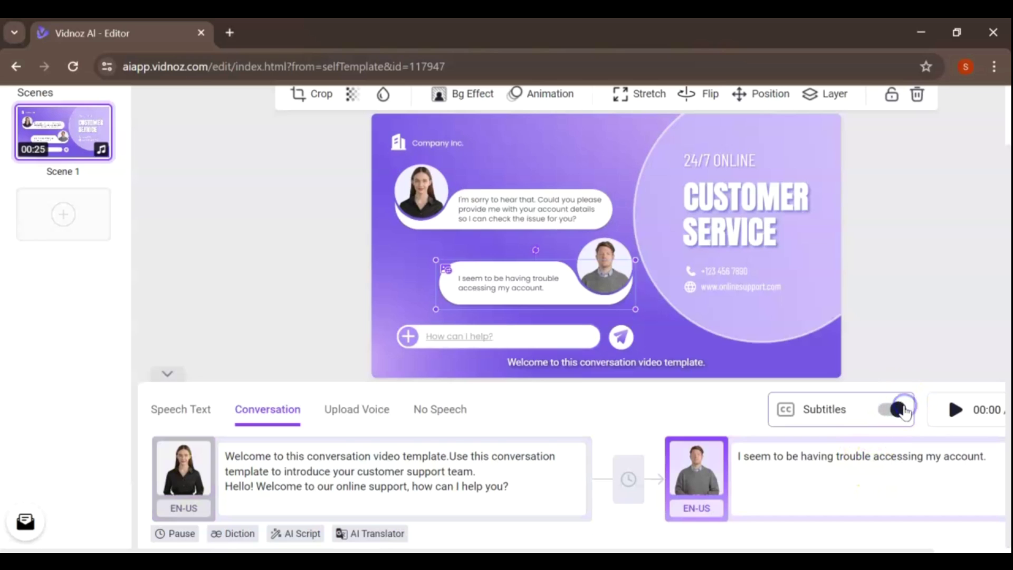